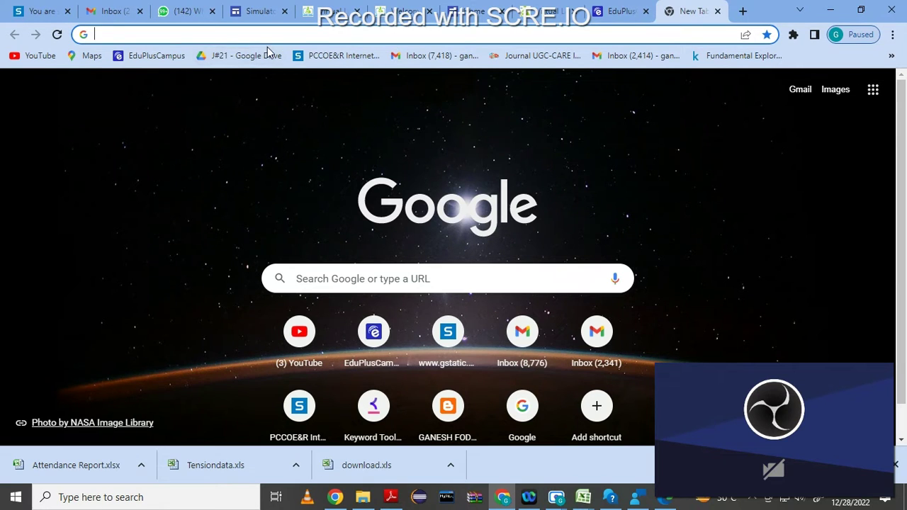
{"action": "left_click", "coordinate": [156, 34]}
{"action": "type", "text": "https://sm-nitk.vlabs.ac.in/"}
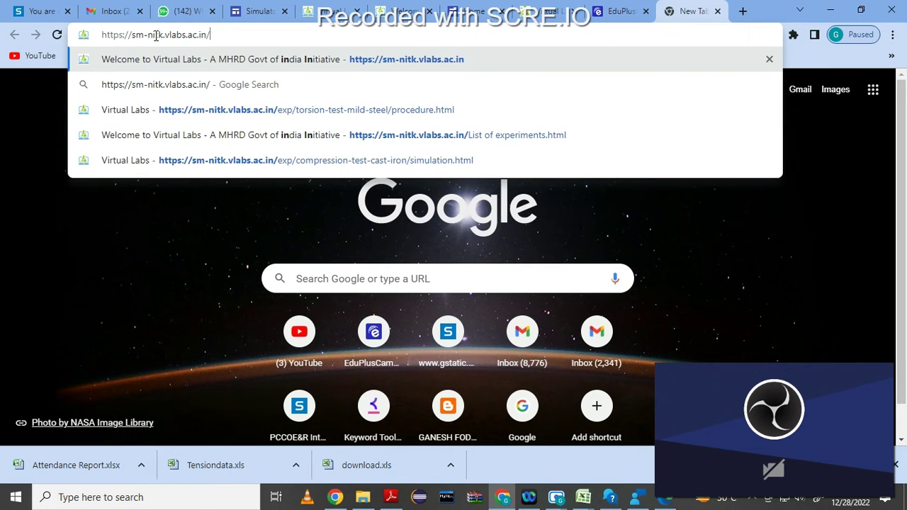
{"action": "key", "text": "Return"}
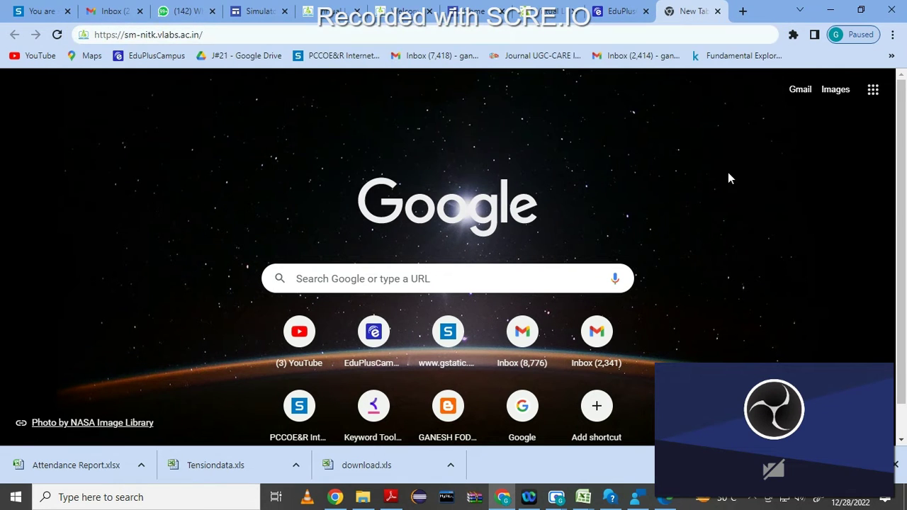
{"action": "left_click", "coordinate": [57, 35]}
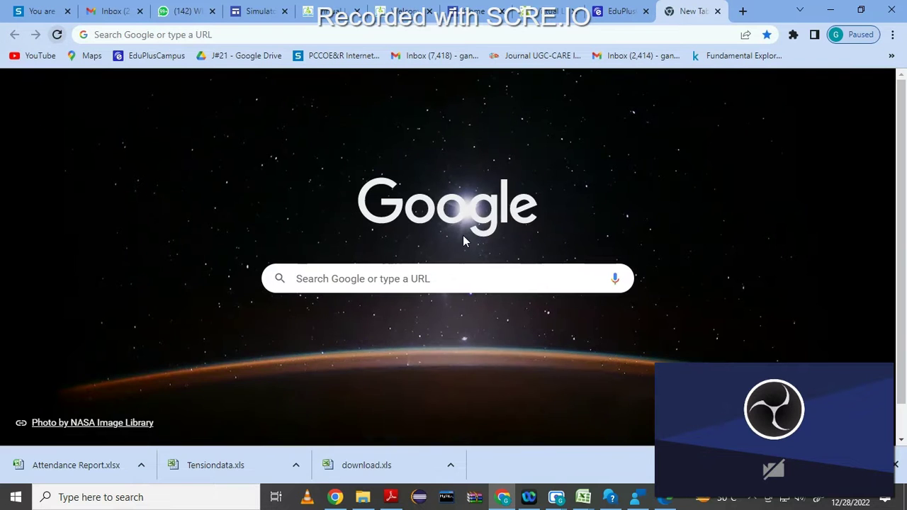
{"action": "left_click", "coordinate": [369, 277]}
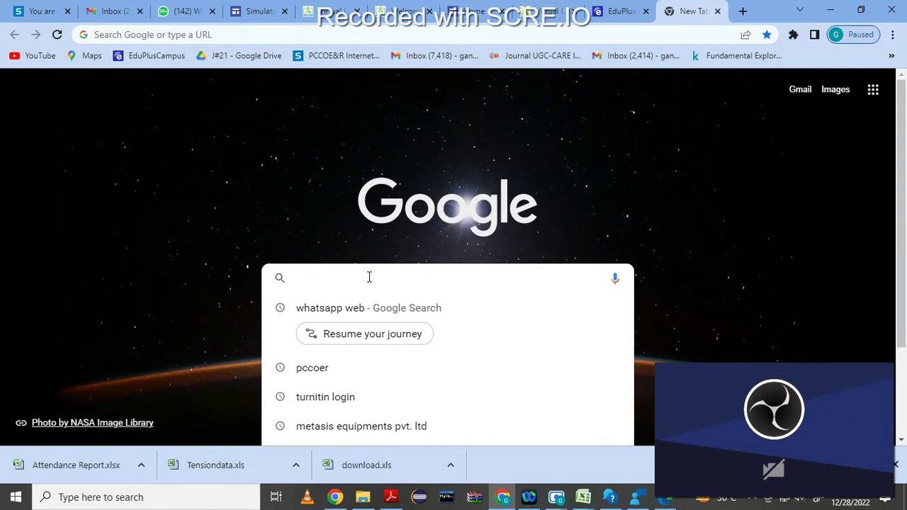
{"action": "left_click", "coordinate": [186, 13]}
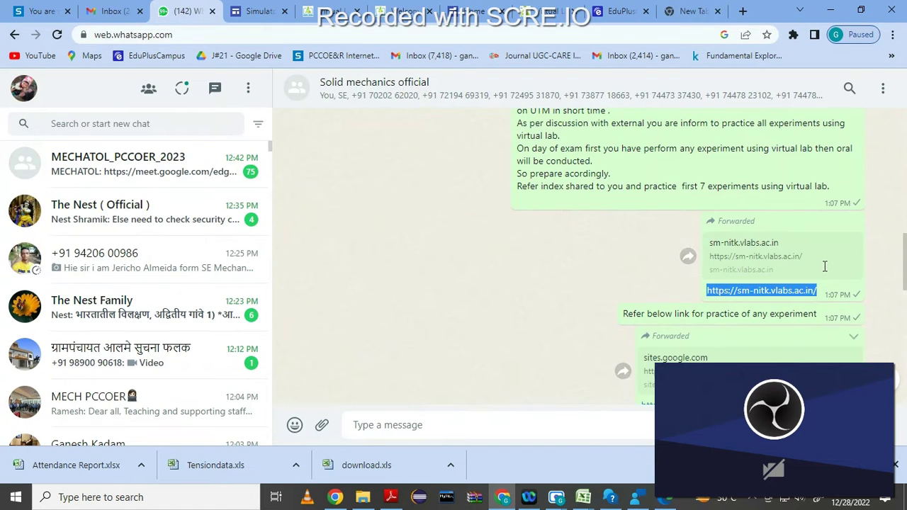
{"action": "left_click", "coordinate": [797, 286]}
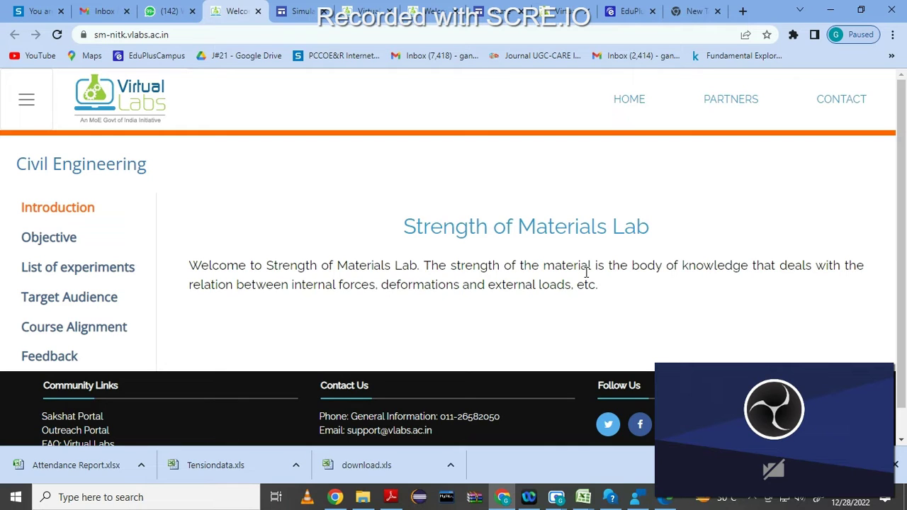
{"action": "left_click_drag", "start_coordinate": [404, 219], "coordinate": [694, 239]}
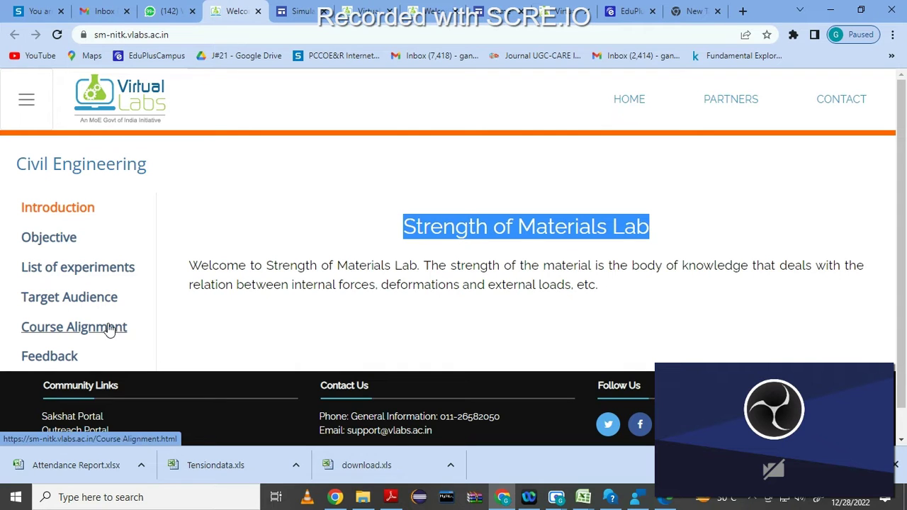
Open the Strength of Materials Lab's list of experiments and look through the available tests
{"action": "left_click", "coordinate": [107, 275]}
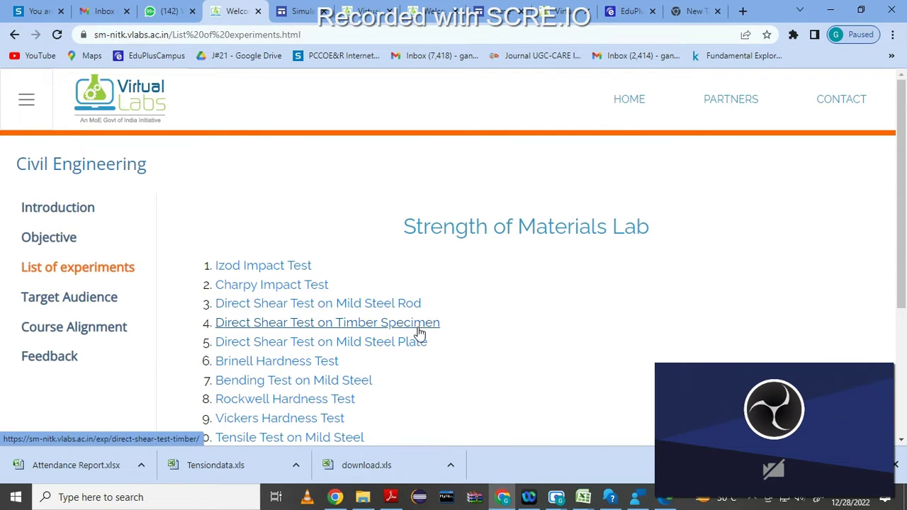
{"action": "scroll", "coordinate": [441, 333], "scroll_direction": "down", "scroll_amount": 2}
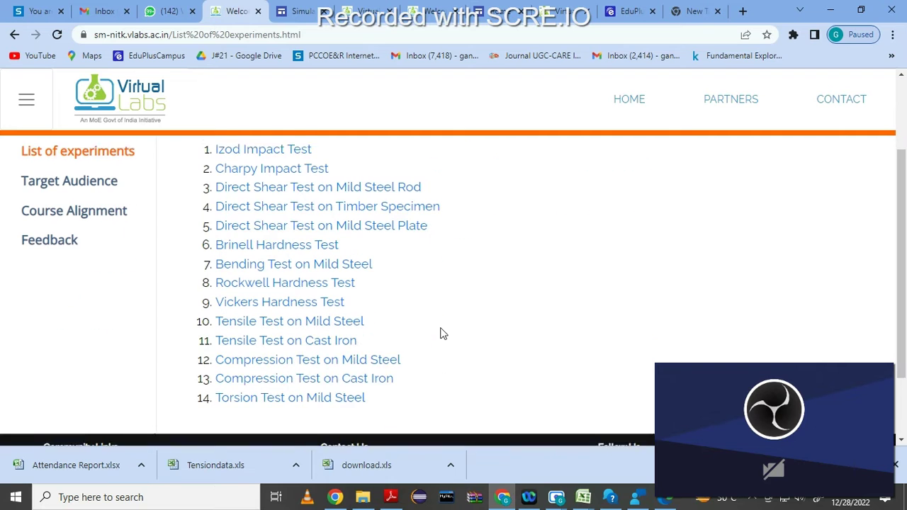
{"action": "scroll", "coordinate": [440, 329], "scroll_direction": "up", "scroll_amount": 1}
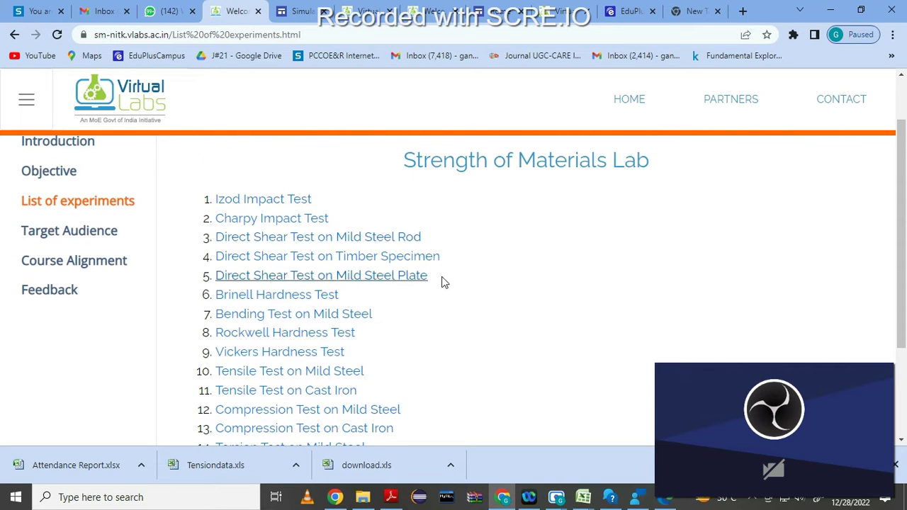
{"action": "scroll", "coordinate": [447, 306], "scroll_direction": "down", "scroll_amount": 1}
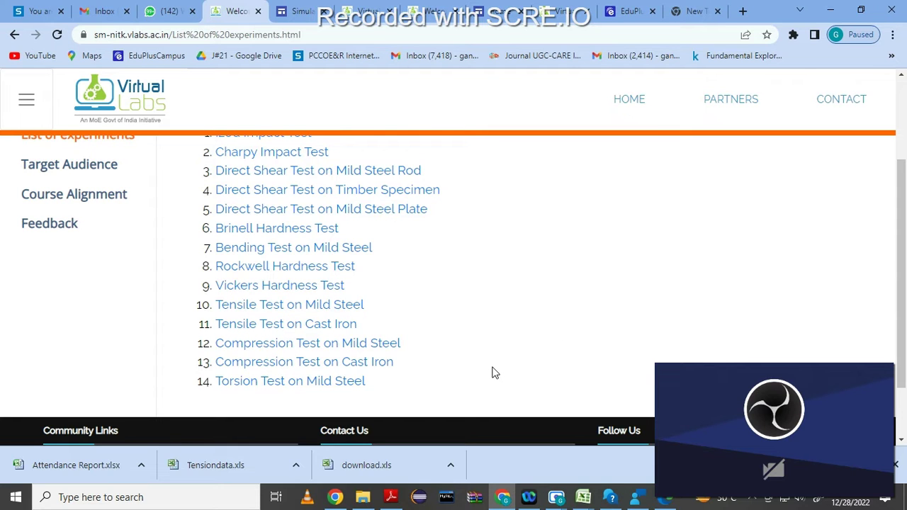
Switch to the Solid Mechanics index PDF in Adobe Reader and highlight the titles of practicals 1 to 6
{"action": "left_click", "coordinate": [391, 497]}
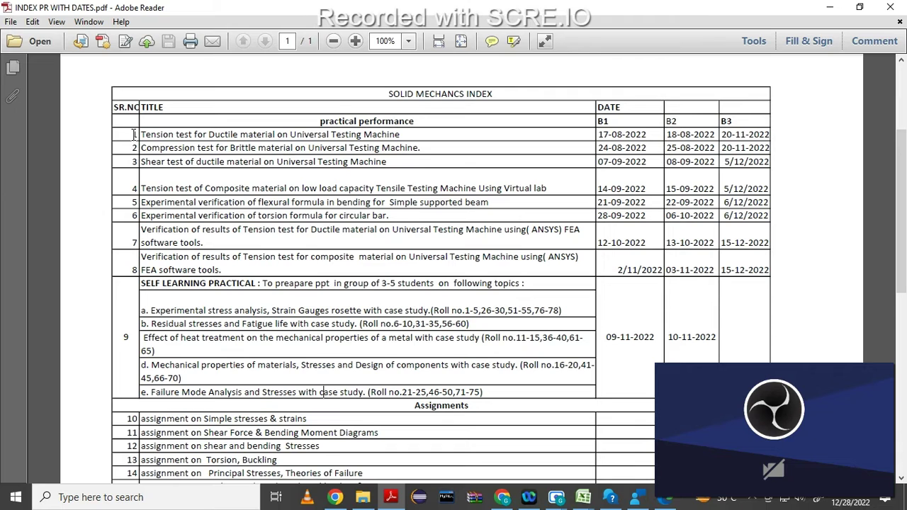
{"action": "left_click_drag", "start_coordinate": [141, 138], "coordinate": [395, 216]}
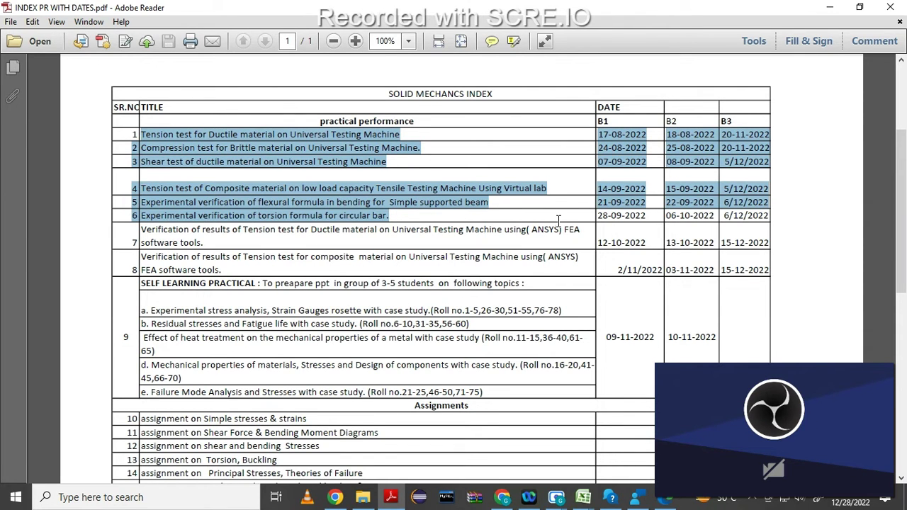
{"action": "left_click", "coordinate": [393, 217]}
{"action": "mouse_move", "coordinate": [393, 219]}
{"action": "left_mouse_down"}
{"action": "mouse_move", "coordinate": [142, 225]}
{"action": "mouse_move", "coordinate": [133, 165]}
{"action": "mouse_move", "coordinate": [135, 157]}
{"action": "mouse_move", "coordinate": [305, 206]}
{"action": "mouse_move", "coordinate": [392, 215]}
{"action": "left_mouse_up"}
{"action": "left_click", "coordinate": [531, 280]}
Return to Chrome, review the experiment list and open the Tensile Test on Mild Steel experiment
{"action": "left_click", "coordinate": [502, 496]}
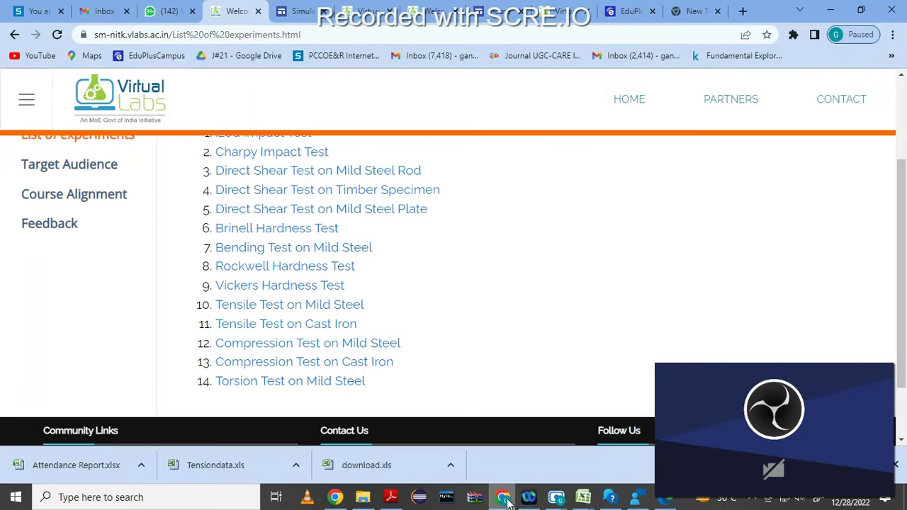
{"action": "scroll", "coordinate": [319, 268], "scroll_direction": "up", "scroll_amount": 1}
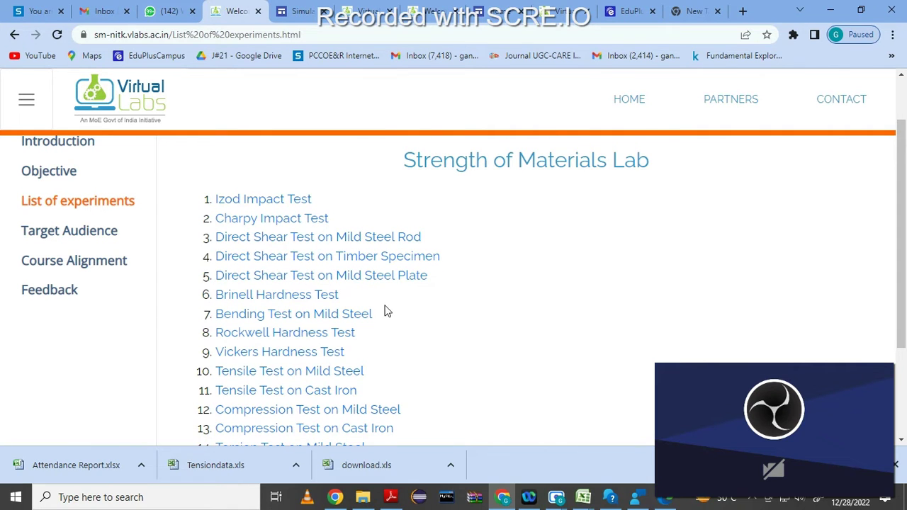
{"action": "scroll", "coordinate": [385, 313], "scroll_direction": "down", "scroll_amount": 2}
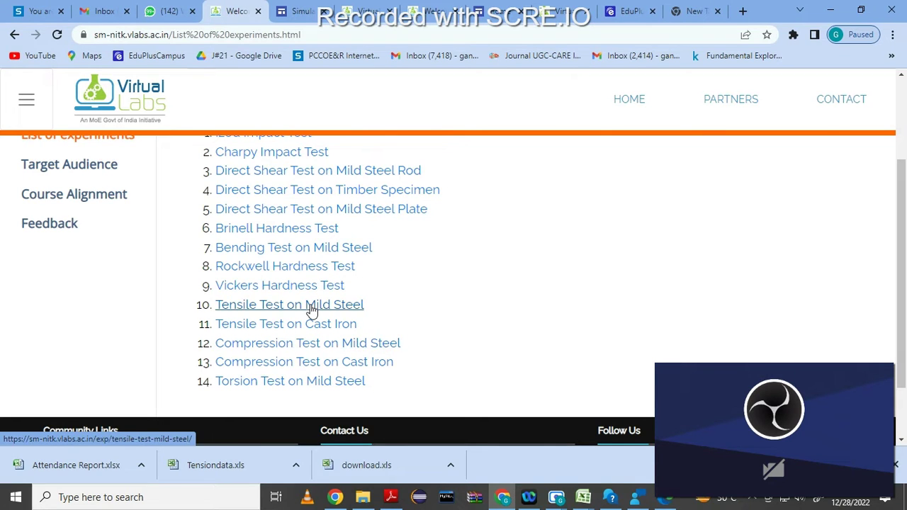
{"action": "scroll", "coordinate": [312, 309], "scroll_direction": "up", "scroll_amount": 1}
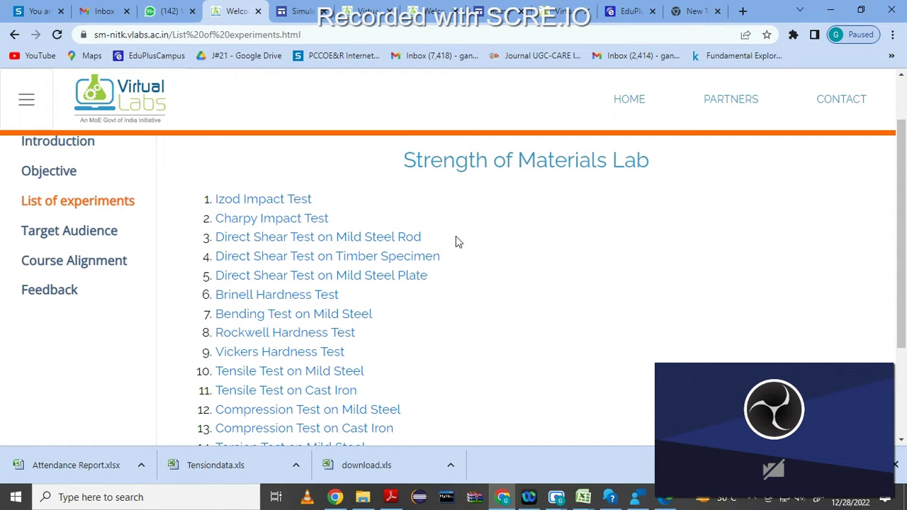
{"action": "scroll", "coordinate": [469, 345], "scroll_direction": "down", "scroll_amount": 1}
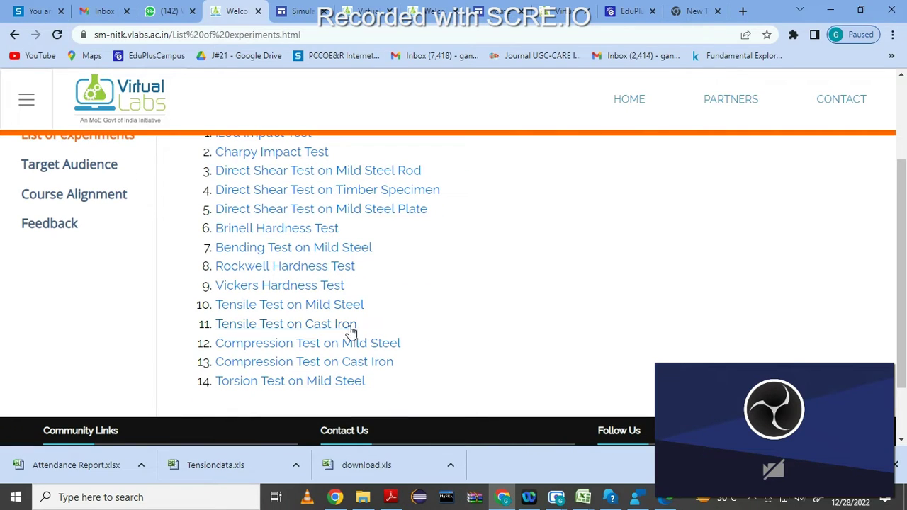
{"action": "left_click", "coordinate": [317, 307]}
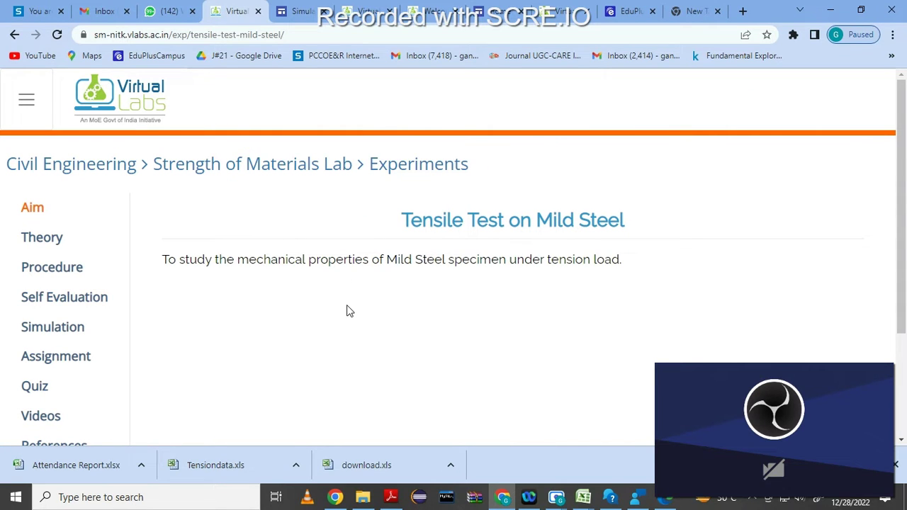
Read the mild steel tensile test's aim, then its theory page, including the stress-strain graph and property formulas
{"action": "scroll", "coordinate": [346, 309], "scroll_direction": "down", "scroll_amount": 1}
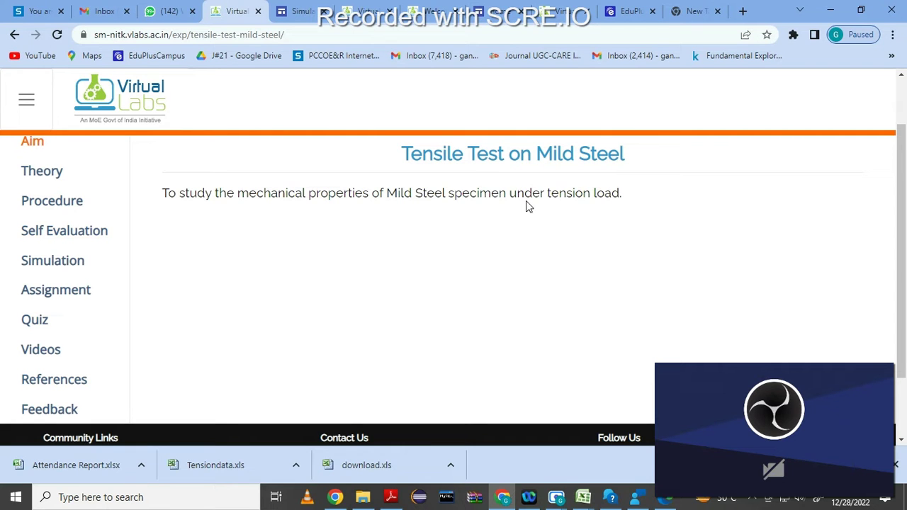
{"action": "left_click", "coordinate": [56, 176]}
{"action": "scroll", "coordinate": [397, 296], "scroll_direction": "down", "scroll_amount": 7}
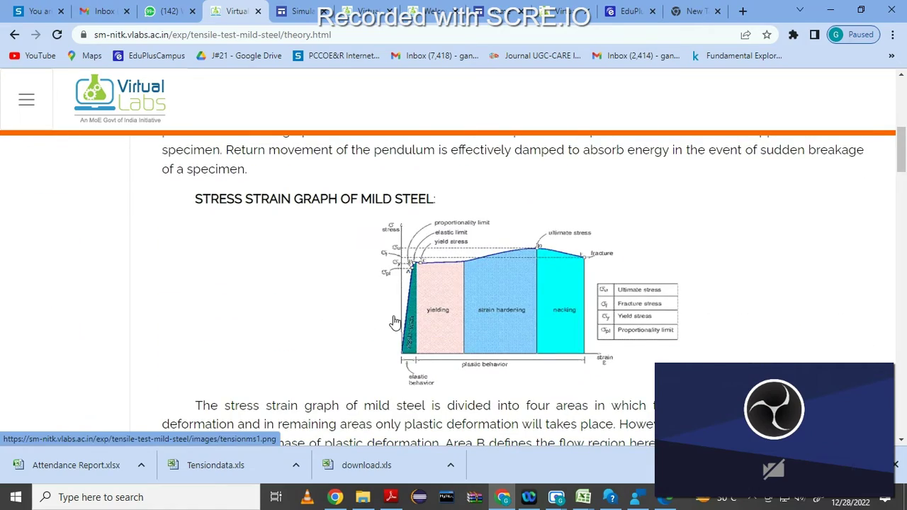
{"action": "scroll", "coordinate": [394, 322], "scroll_direction": "down", "scroll_amount": 10}
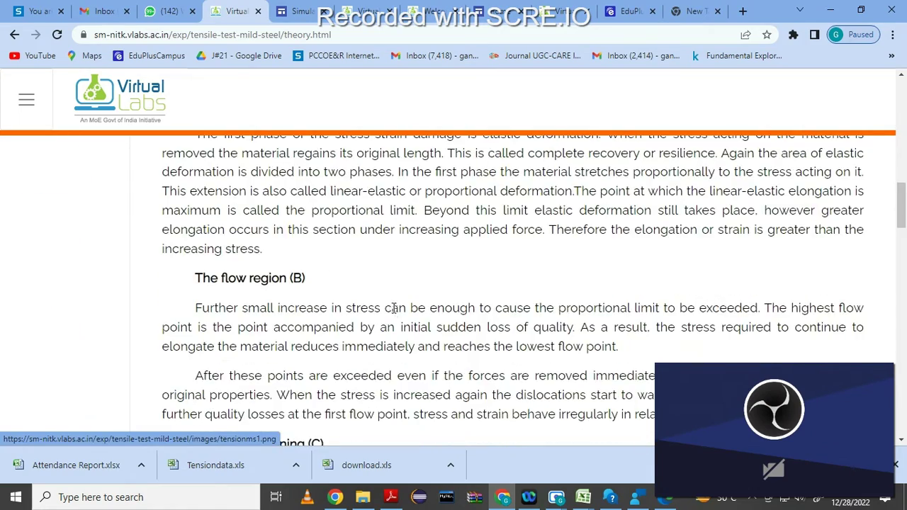
{"action": "scroll", "coordinate": [390, 305], "scroll_direction": "down", "scroll_amount": 12}
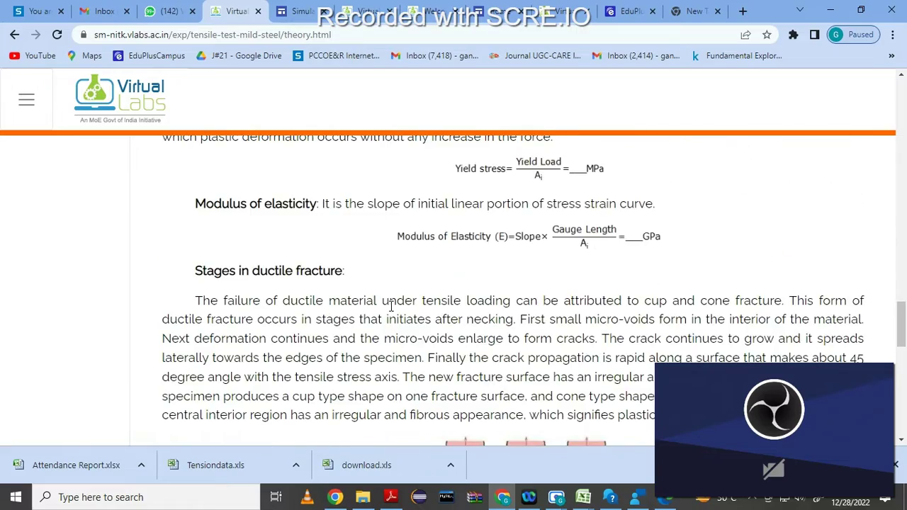
{"action": "scroll", "coordinate": [391, 306], "scroll_direction": "down", "scroll_amount": 12}
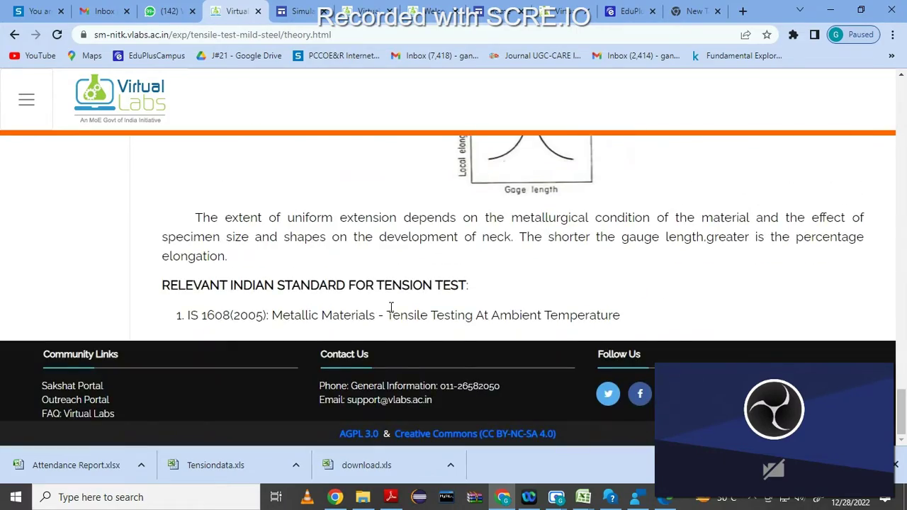
{"action": "scroll", "coordinate": [325, 282], "scroll_direction": "up", "scroll_amount": 20}
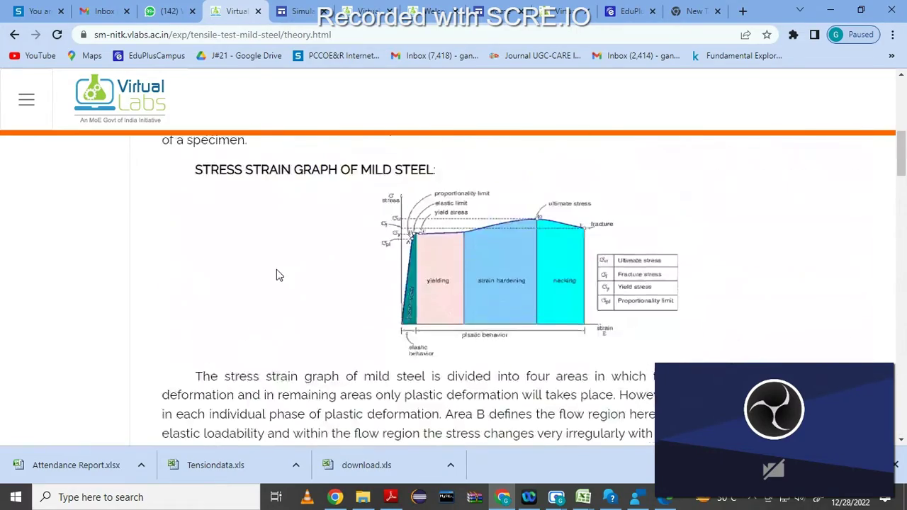
{"action": "scroll", "coordinate": [280, 275], "scroll_direction": "up", "scroll_amount": 8}
Open the tensile test's procedure page and examine all of its illustrated steps
{"action": "left_click", "coordinate": [71, 273]}
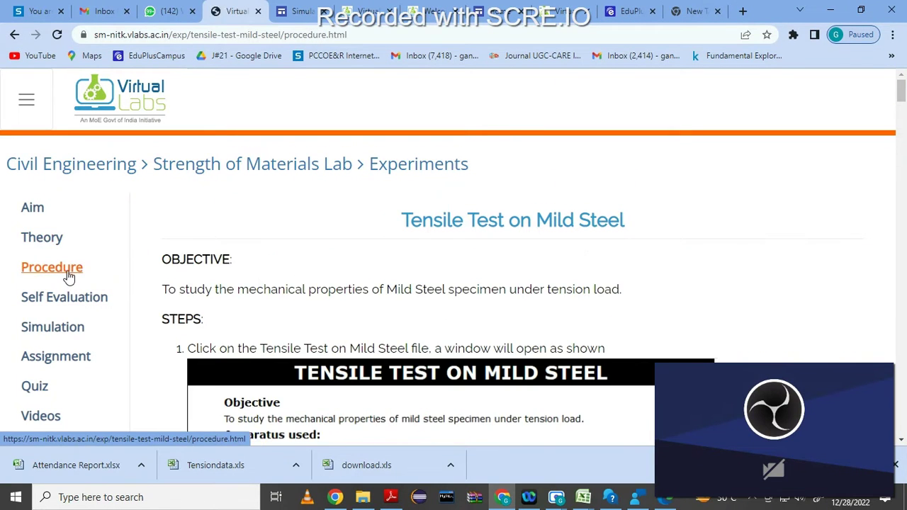
{"action": "scroll", "coordinate": [394, 304], "scroll_direction": "down", "scroll_amount": 8}
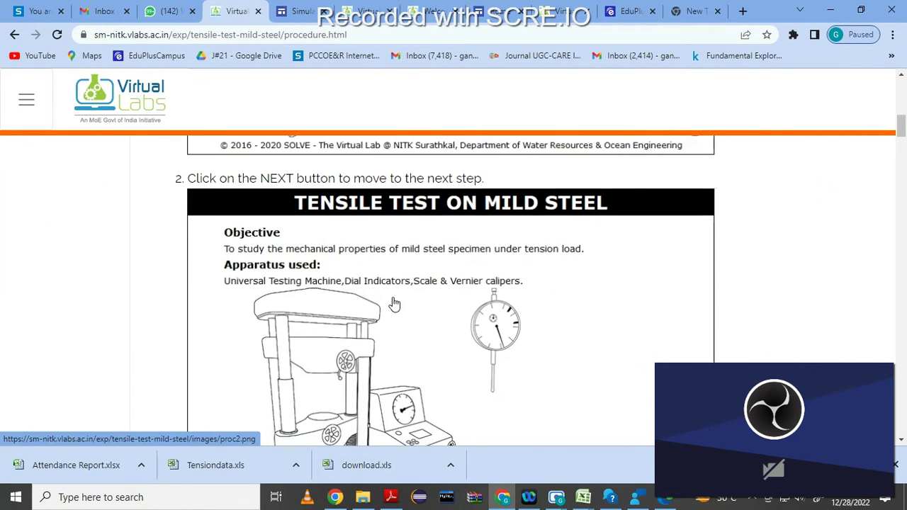
{"action": "scroll", "coordinate": [395, 303], "scroll_direction": "down", "scroll_amount": 12}
{"action": "scroll", "coordinate": [397, 303], "scroll_direction": "down", "scroll_amount": 15}
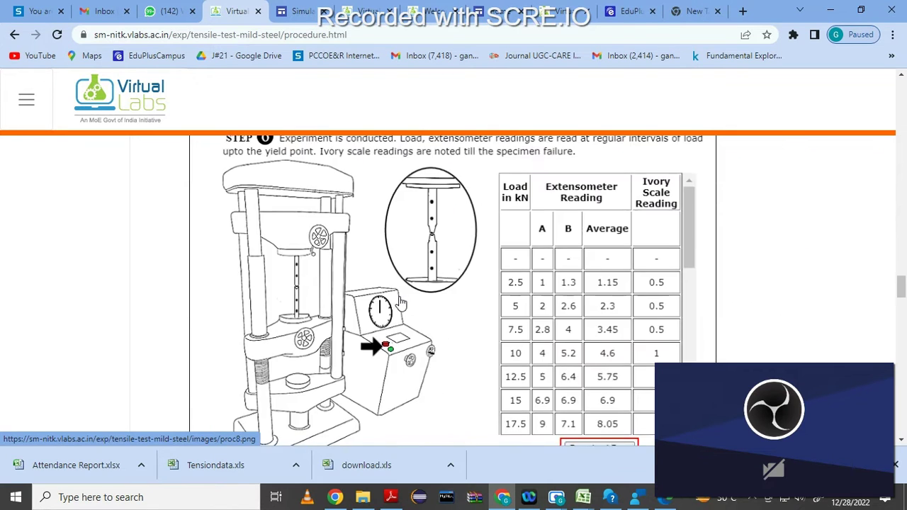
{"action": "scroll", "coordinate": [399, 303], "scroll_direction": "down", "scroll_amount": 15}
{"action": "scroll", "coordinate": [401, 303], "scroll_direction": "down", "scroll_amount": 15}
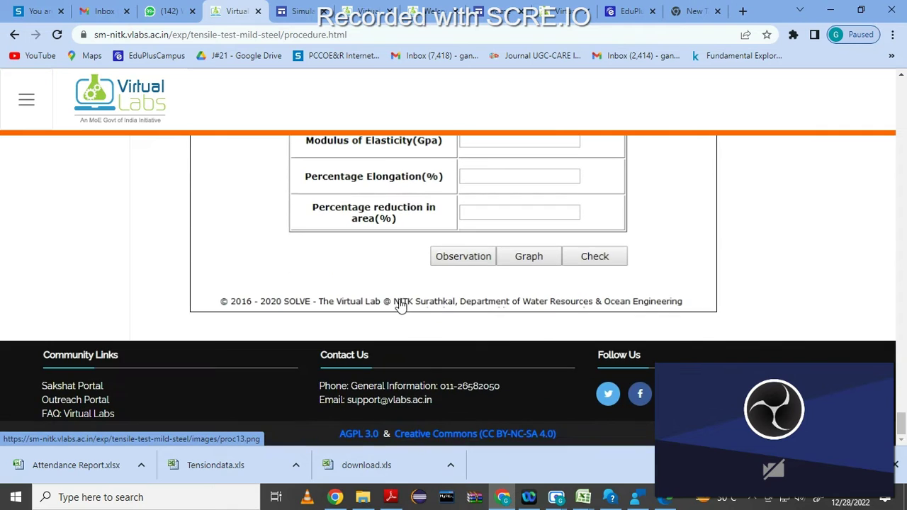
{"action": "scroll", "coordinate": [300, 306], "scroll_direction": "up", "scroll_amount": 10}
{"action": "scroll", "coordinate": [416, 304], "scroll_direction": "up", "scroll_amount": 15}
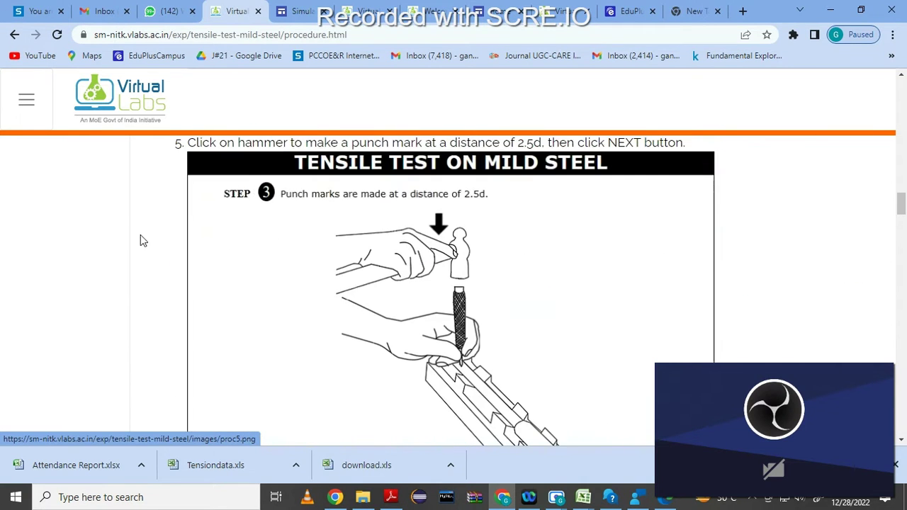
{"action": "scroll", "coordinate": [141, 241], "scroll_direction": "up", "scroll_amount": 12}
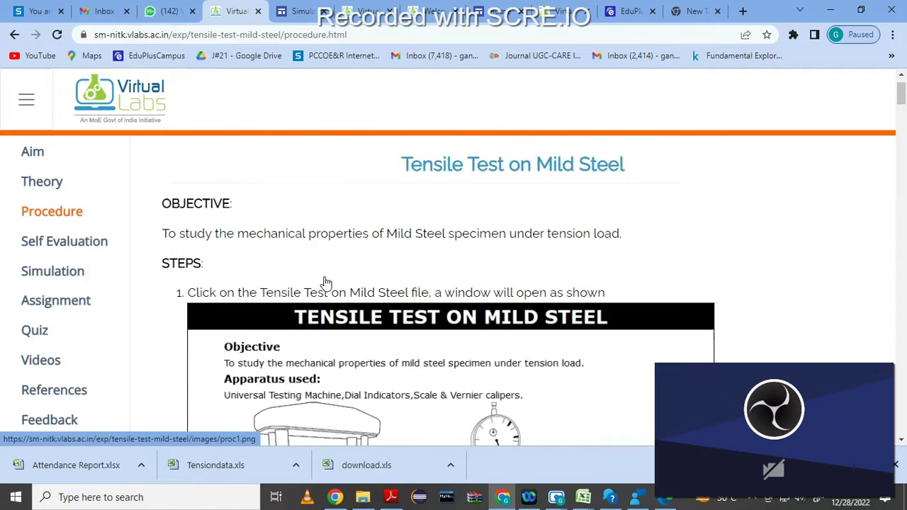
{"action": "scroll", "coordinate": [325, 282], "scroll_direction": "up", "scroll_amount": 1}
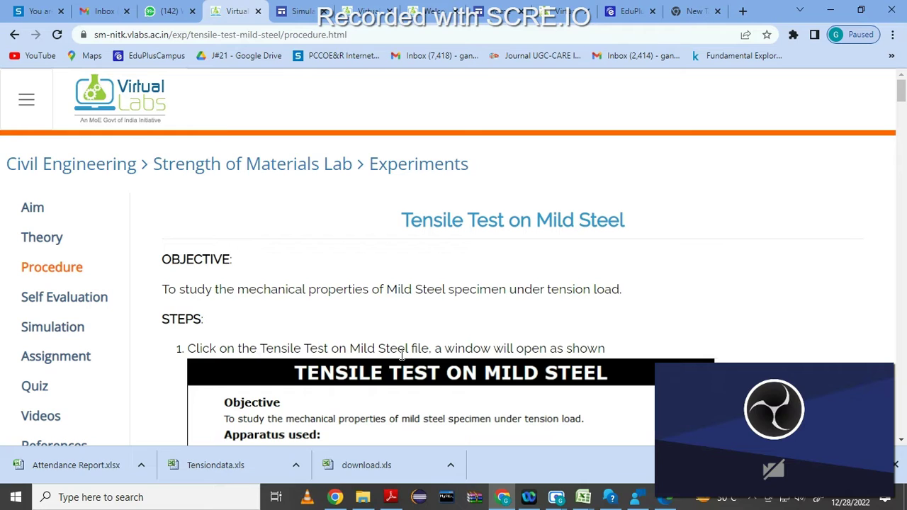
Open the Tensile Test on Mild Steel simulation and view its objective, apparatus list and testing machine drawing
{"action": "left_click", "coordinate": [59, 331]}
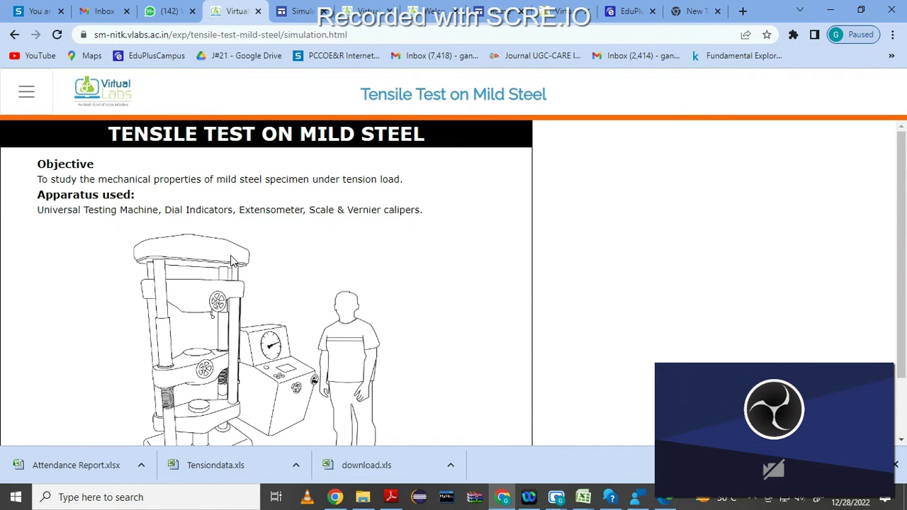
{"action": "scroll", "coordinate": [230, 261], "scroll_direction": "down", "scroll_amount": 1}
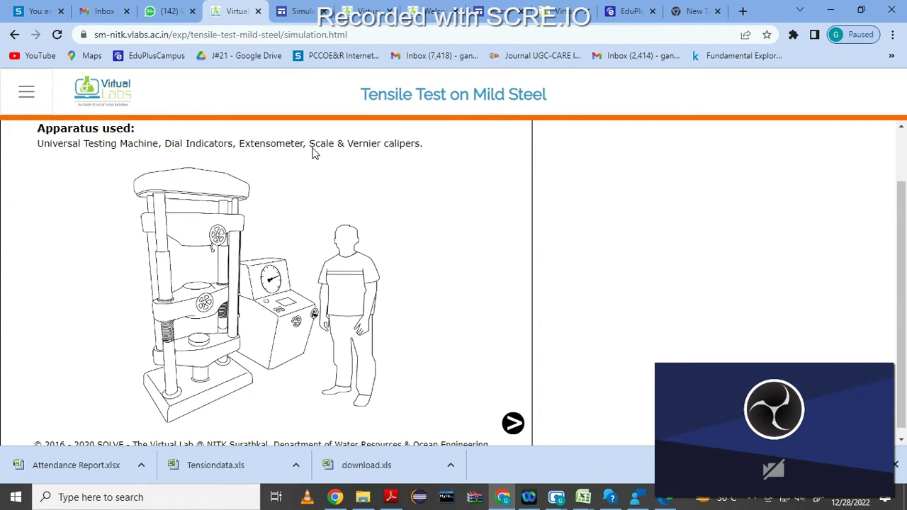
{"action": "scroll", "coordinate": [213, 341], "scroll_direction": "down", "scroll_amount": 1}
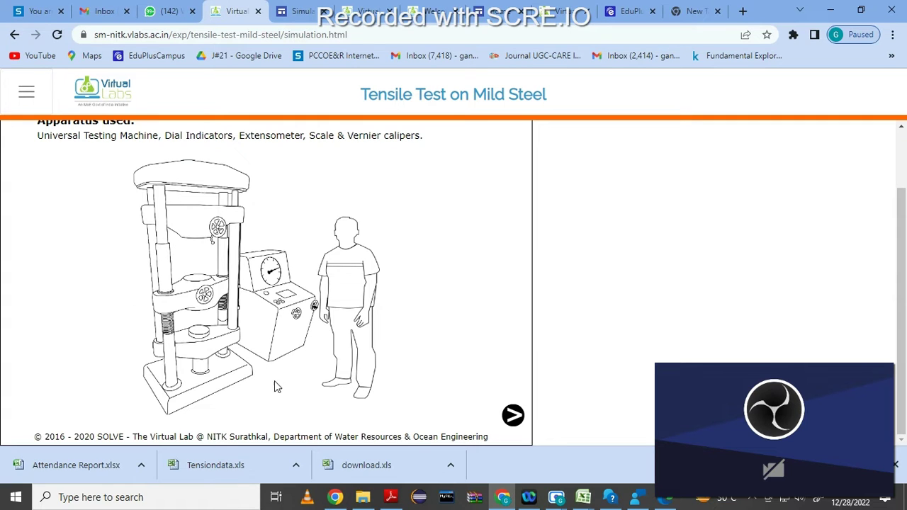
Proceed to step 1 of the simulation and measure the specimen's initial diameter in two perpendicular directions with the vernier caliper
{"action": "left_click", "coordinate": [513, 418]}
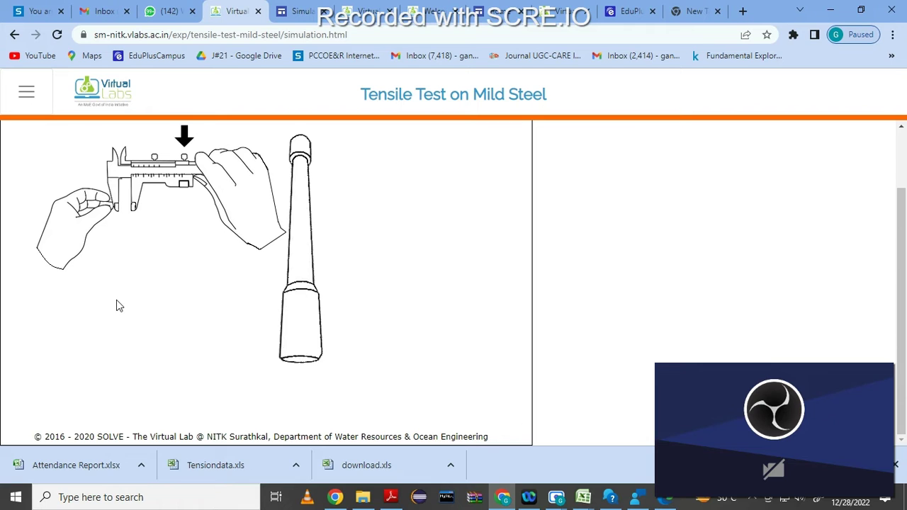
{"action": "scroll", "coordinate": [119, 306], "scroll_direction": "up", "scroll_amount": 3}
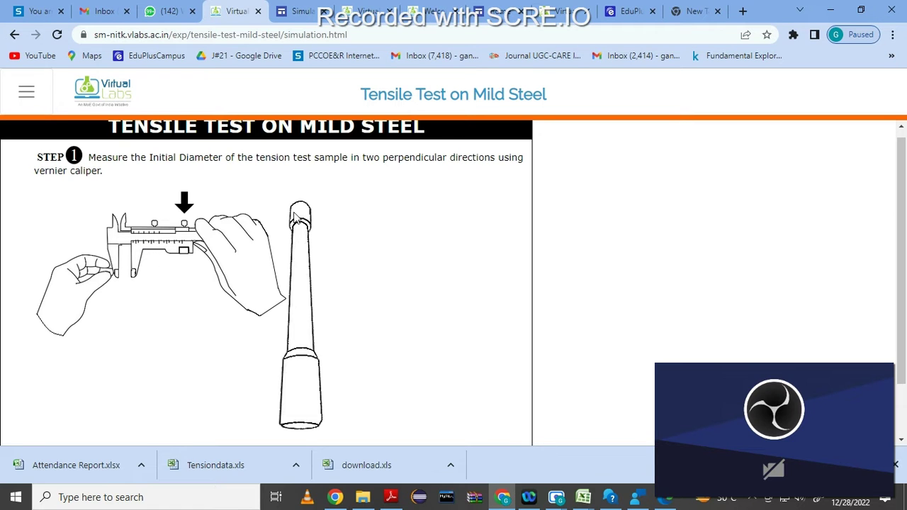
{"action": "left_click", "coordinate": [187, 234]}
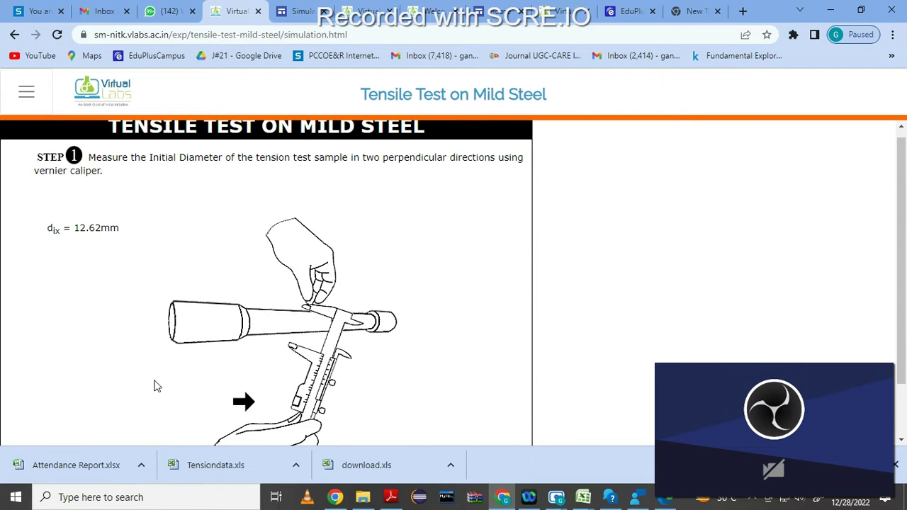
{"action": "left_click", "coordinate": [298, 405]}
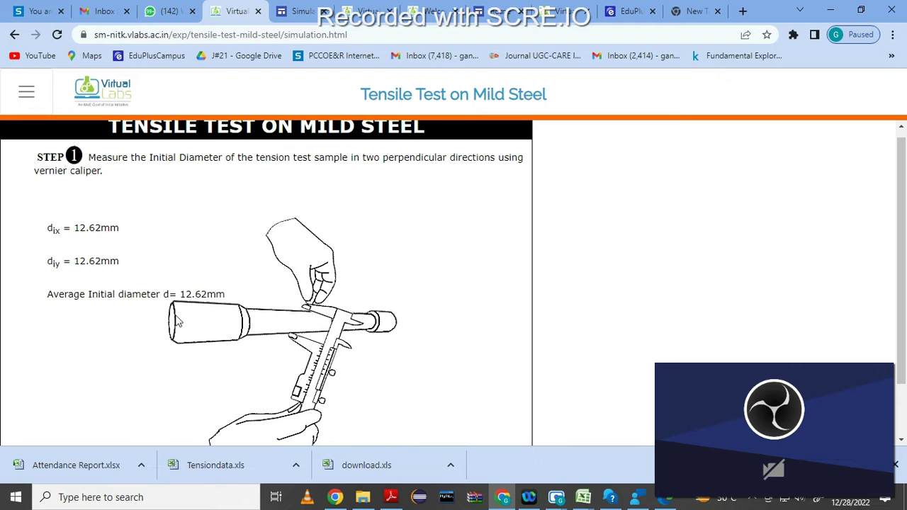
{"action": "scroll", "coordinate": [203, 319], "scroll_direction": "up", "scroll_amount": 1}
{"action": "scroll", "coordinate": [203, 319], "scroll_direction": "down", "scroll_amount": 2}
{"action": "scroll", "coordinate": [229, 338], "scroll_direction": "up", "scroll_amount": 2}
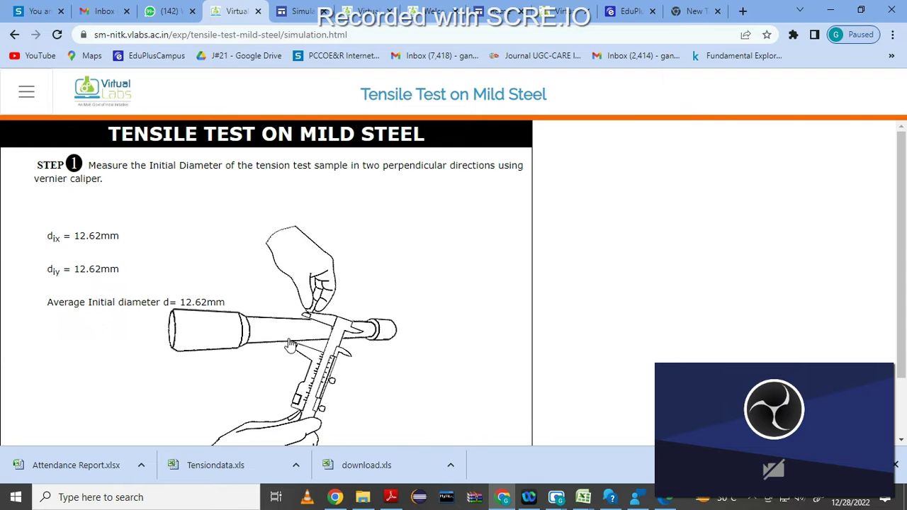
{"action": "scroll", "coordinate": [312, 345], "scroll_direction": "down", "scroll_amount": 1}
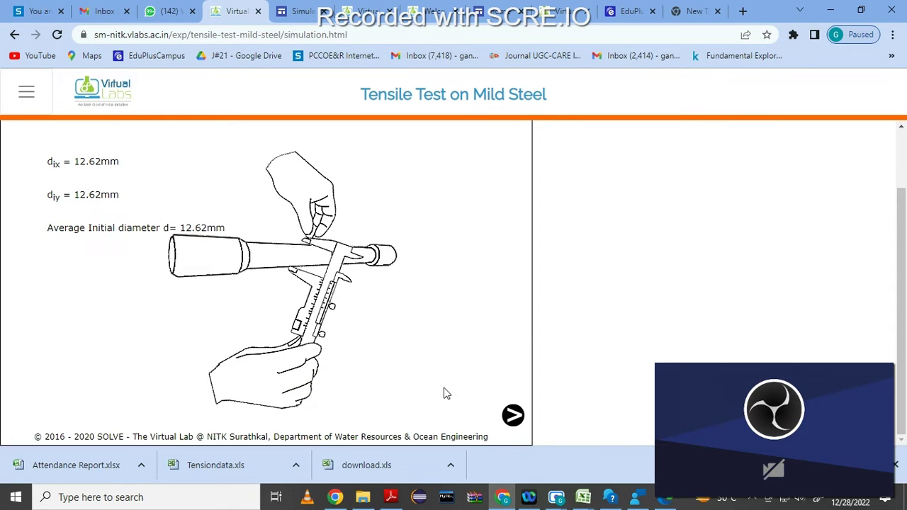
Advance to step 2 and measure the specimen's length between the grips with the scale
{"action": "left_click", "coordinate": [513, 415]}
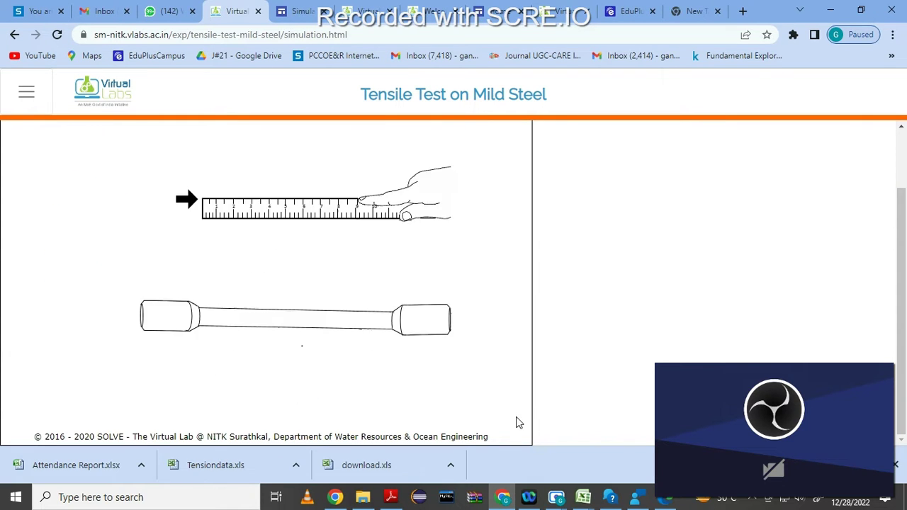
{"action": "scroll", "coordinate": [240, 311], "scroll_direction": "up", "scroll_amount": 1}
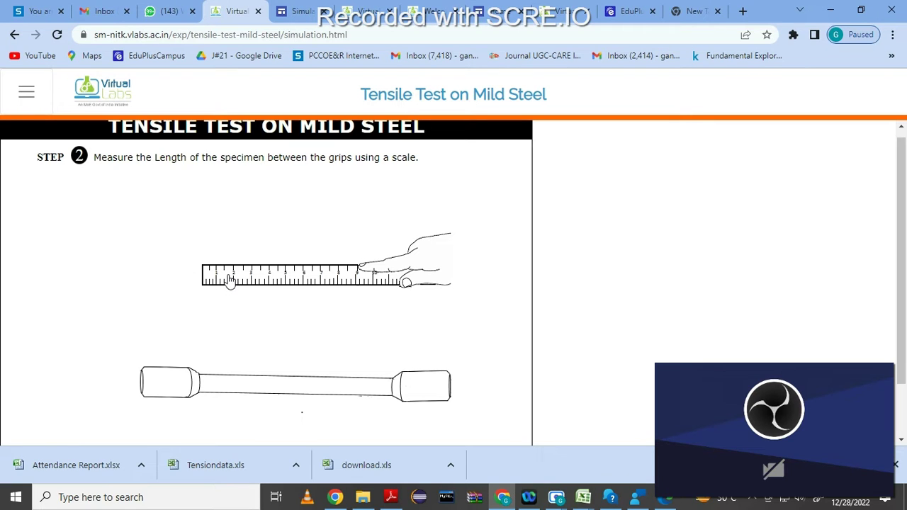
{"action": "left_click", "coordinate": [198, 265]}
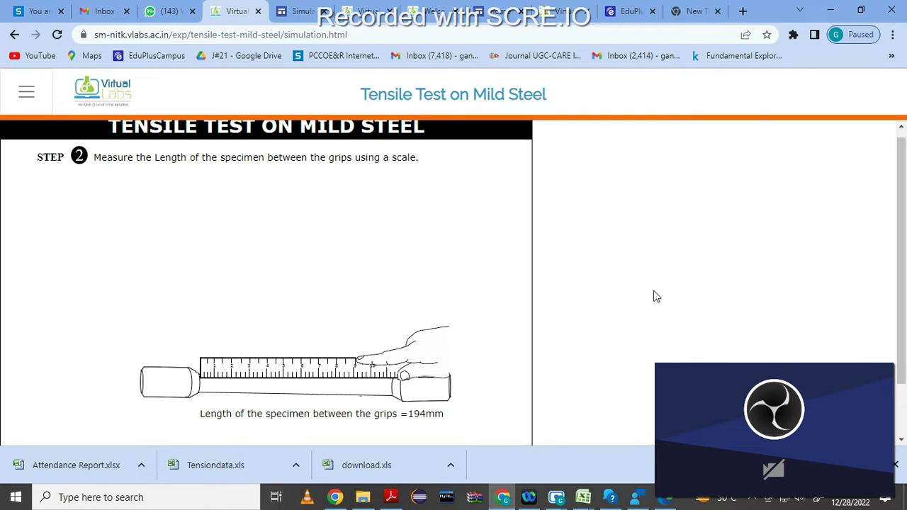
{"action": "left_click", "coordinate": [861, 9]}
{"action": "left_click", "coordinate": [859, 11]}
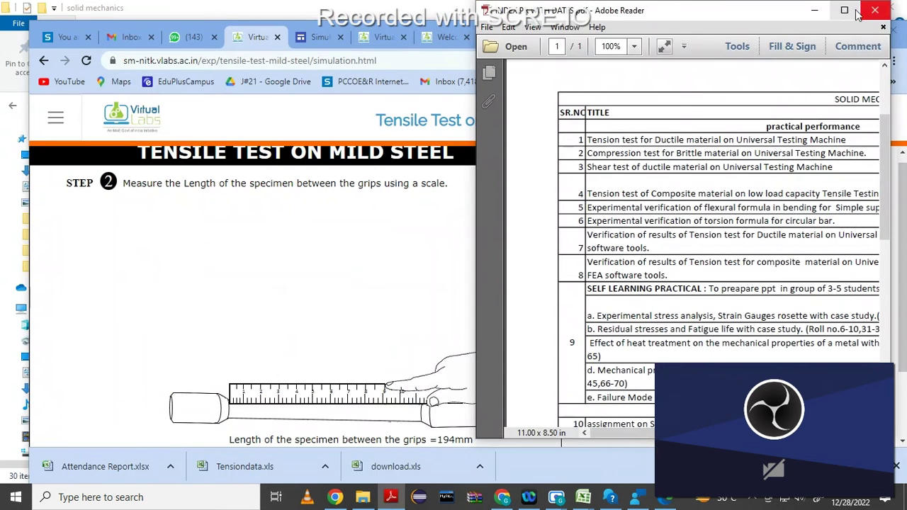
{"action": "left_click", "coordinate": [815, 11]}
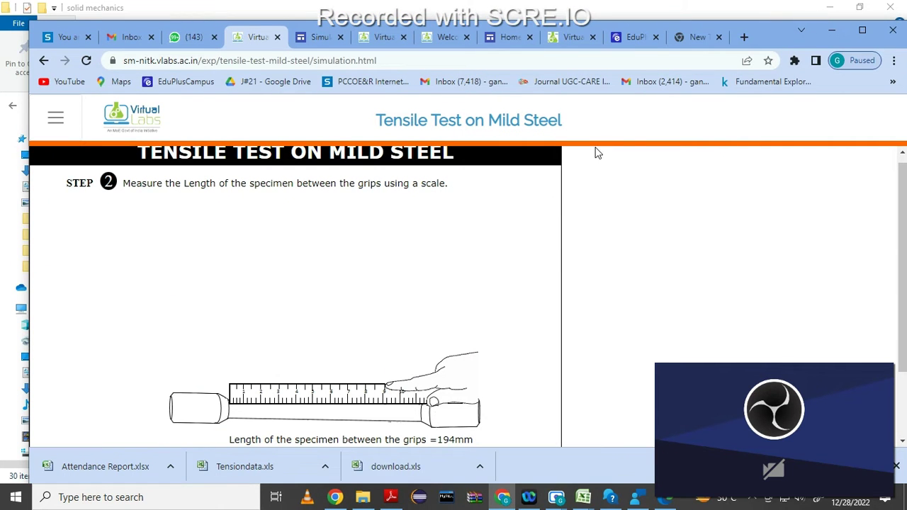
{"action": "left_click", "coordinate": [863, 30]}
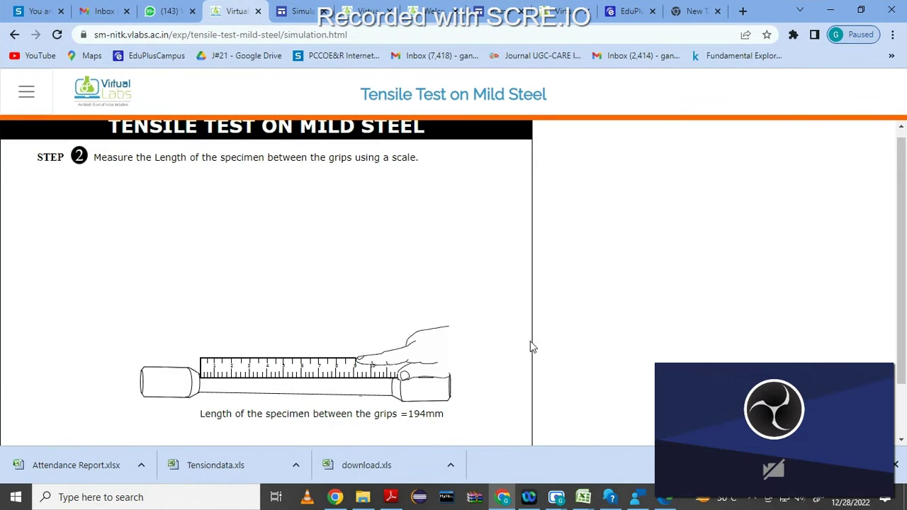
Review the specimen length measurement, advance to step 3 and examine its punch-marking instruction and drawing
{"action": "scroll", "coordinate": [275, 331], "scroll_direction": "down", "scroll_amount": 2}
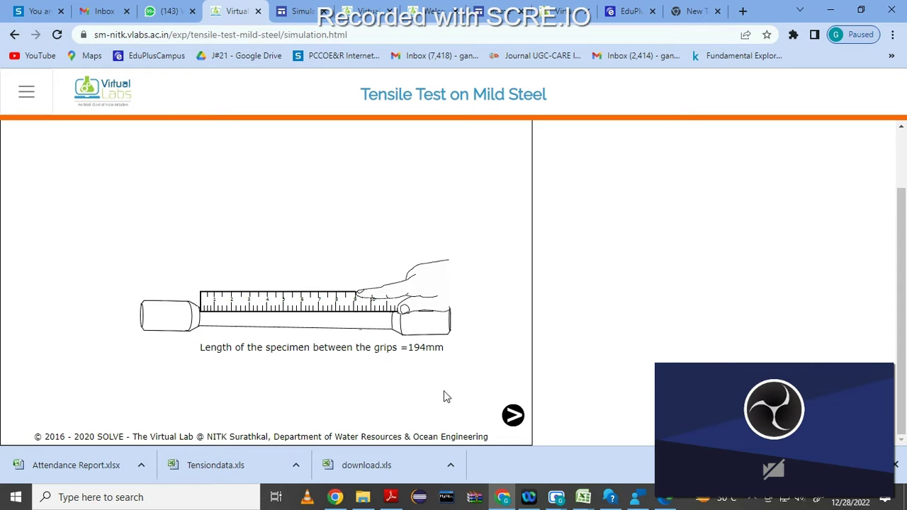
{"action": "scroll", "coordinate": [354, 368], "scroll_direction": "up", "scroll_amount": 2}
{"action": "scroll", "coordinate": [304, 321], "scroll_direction": "down", "scroll_amount": 2}
{"action": "scroll", "coordinate": [301, 311], "scroll_direction": "up", "scroll_amount": 2}
{"action": "scroll", "coordinate": [302, 310], "scroll_direction": "down", "scroll_amount": 2}
{"action": "left_click", "coordinate": [513, 417]}
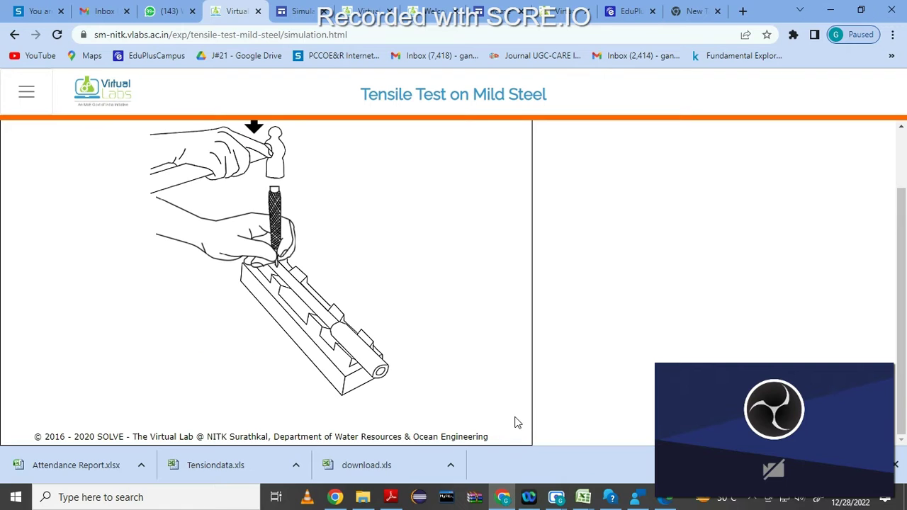
{"action": "scroll", "coordinate": [348, 326], "scroll_direction": "up", "scroll_amount": 1}
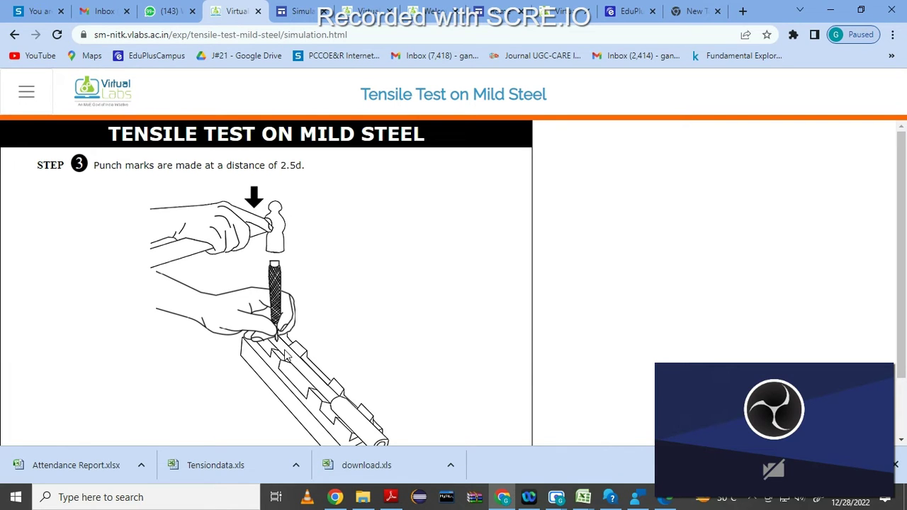
{"action": "scroll", "coordinate": [312, 344], "scroll_direction": "down", "scroll_amount": 1}
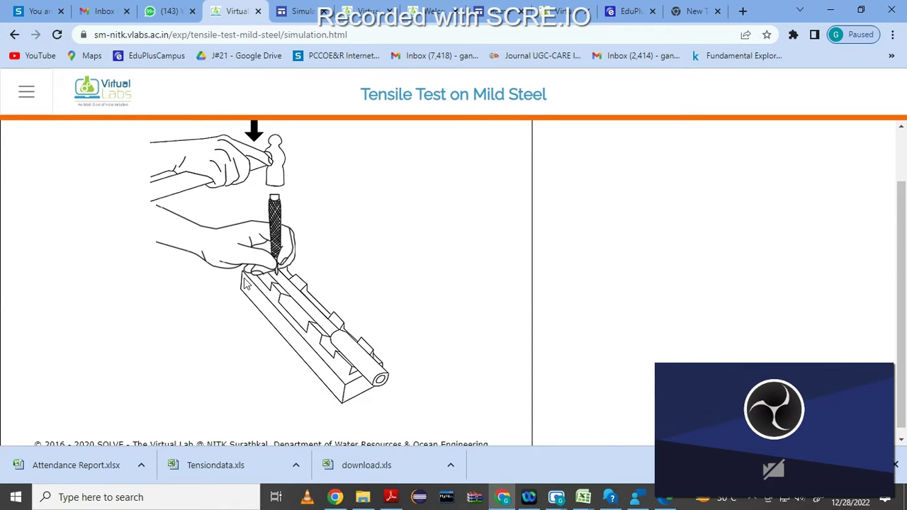
{"action": "scroll", "coordinate": [308, 325], "scroll_direction": "up", "scroll_amount": 1}
{"action": "scroll", "coordinate": [309, 325], "scroll_direction": "up", "scroll_amount": 1}
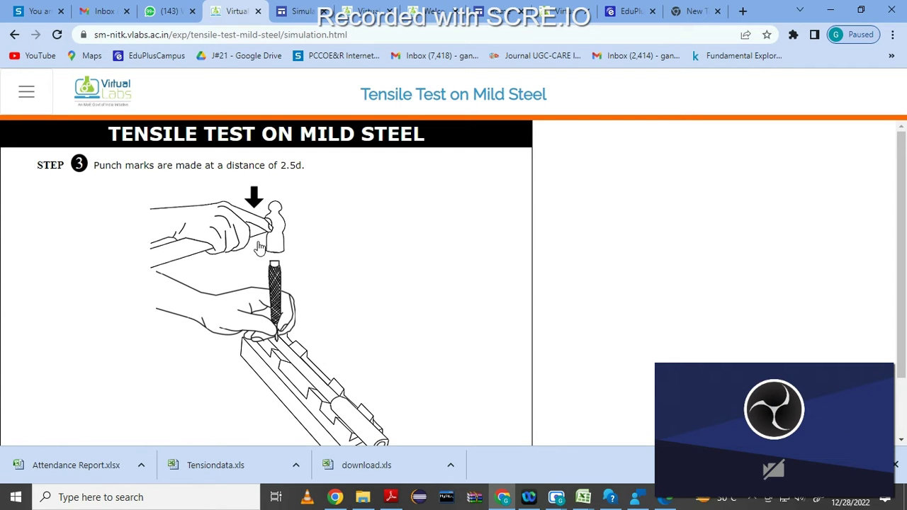
Punch all five marks along the specimen at a spacing of 2.5d
{"action": "left_click", "coordinate": [254, 213]}
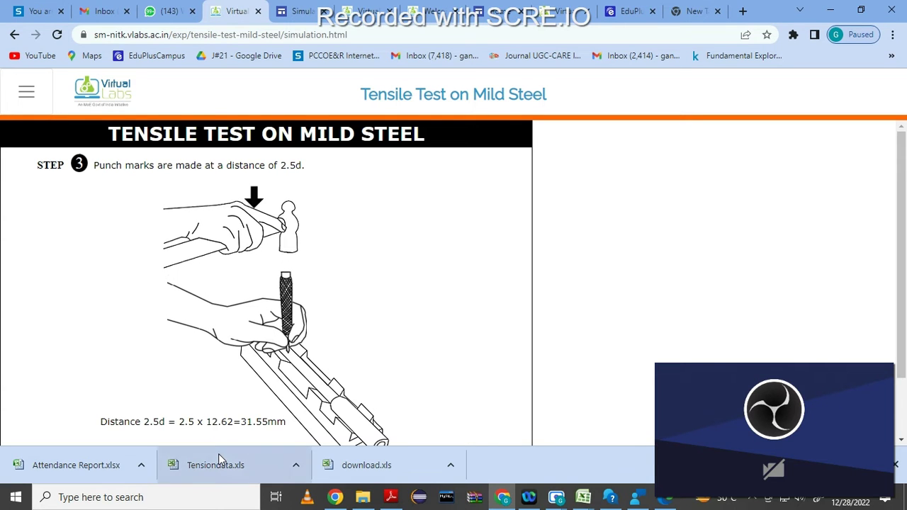
{"action": "left_click", "coordinate": [255, 219]}
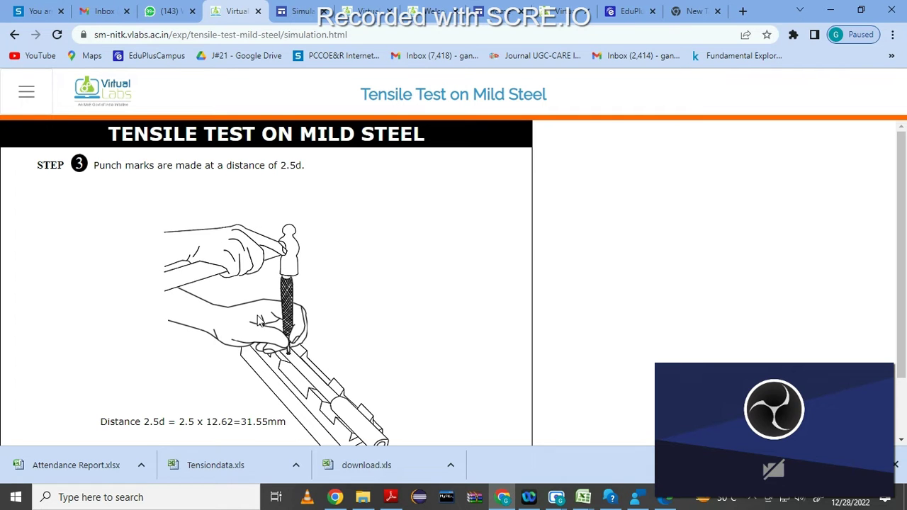
{"action": "left_click", "coordinate": [257, 247]}
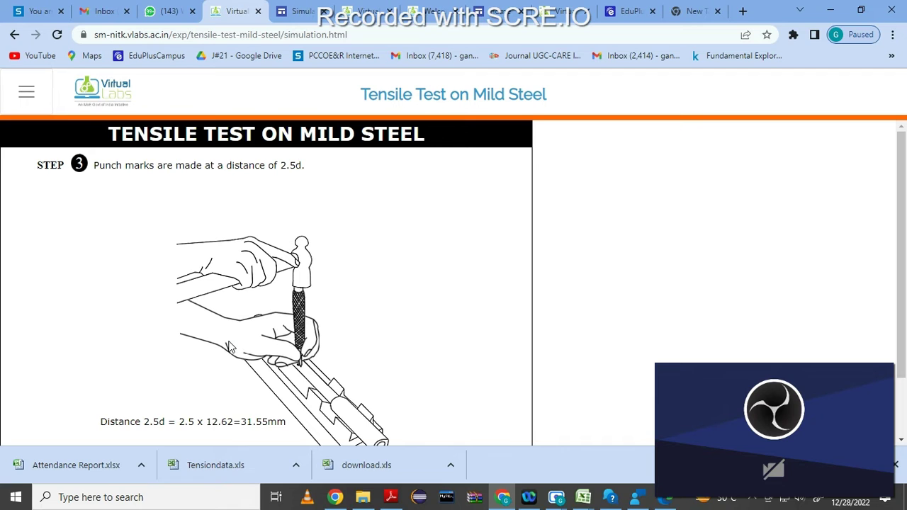
{"action": "left_click", "coordinate": [269, 248]}
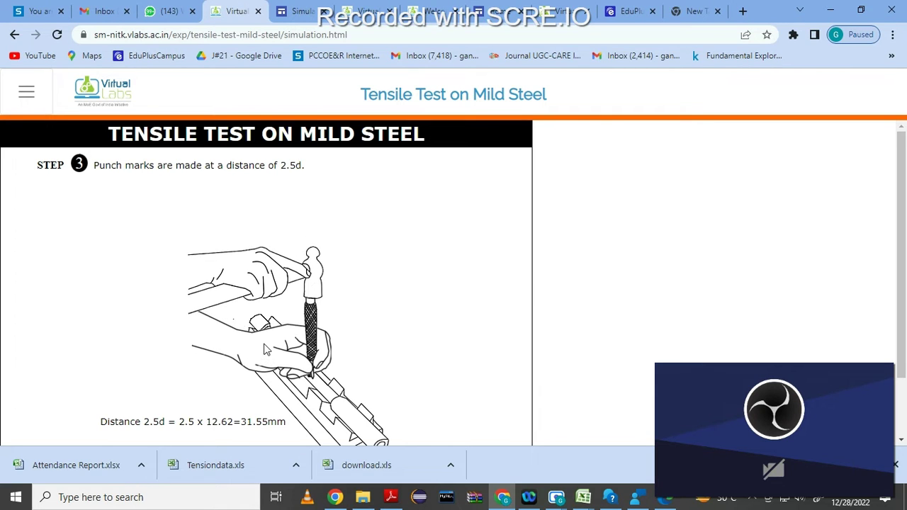
{"action": "left_click", "coordinate": [276, 283]}
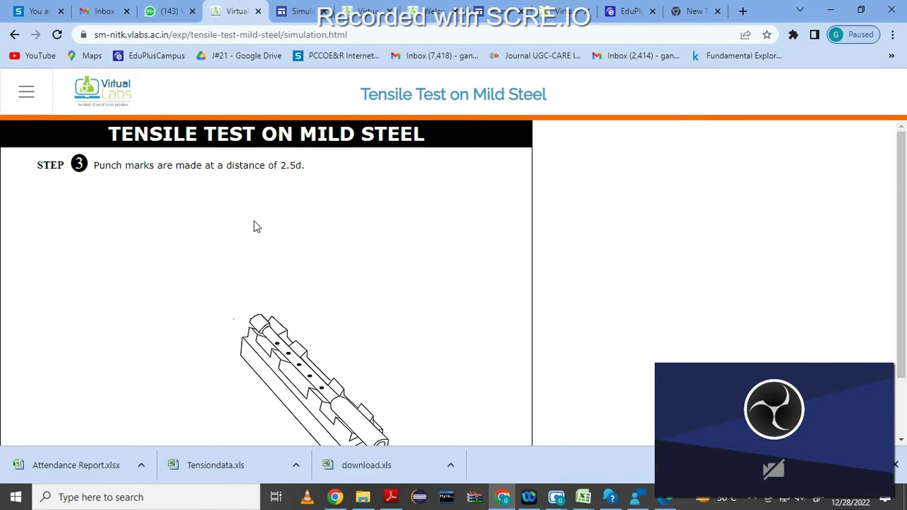
{"action": "scroll", "coordinate": [273, 263], "scroll_direction": "down", "scroll_amount": 1}
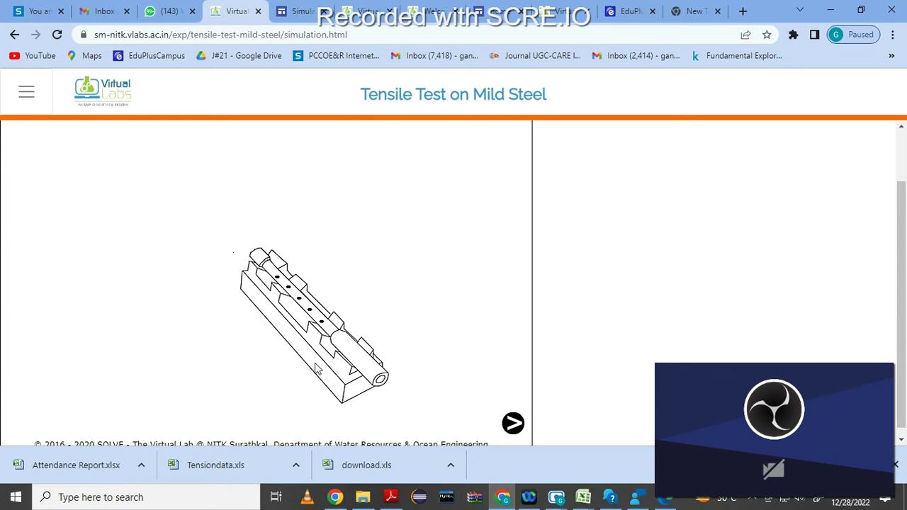
Advance to step 4 on inserting the specimen, and dismiss the downloads bar to enlarge the view of the machine
{"action": "left_click", "coordinate": [514, 425]}
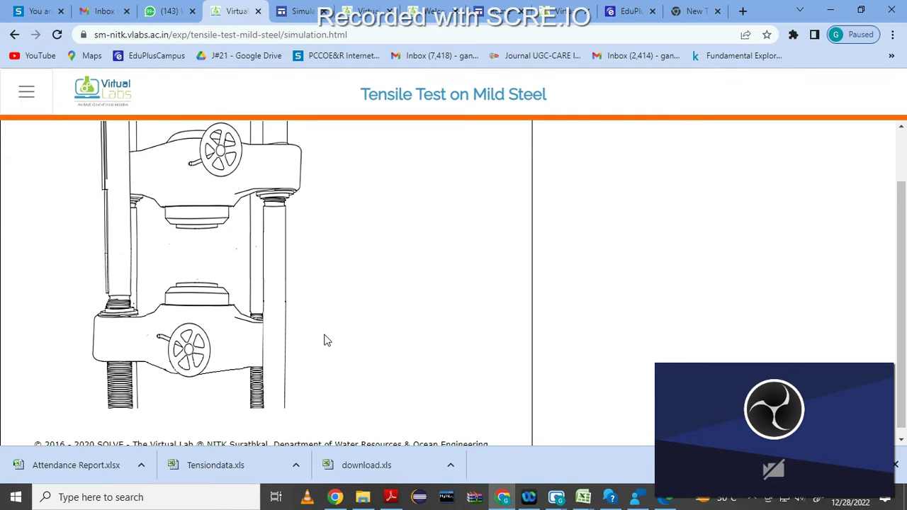
{"action": "scroll", "coordinate": [319, 341], "scroll_direction": "up", "scroll_amount": 1}
{"action": "scroll", "coordinate": [318, 341], "scroll_direction": "down", "scroll_amount": 1}
{"action": "left_click", "coordinate": [897, 465]}
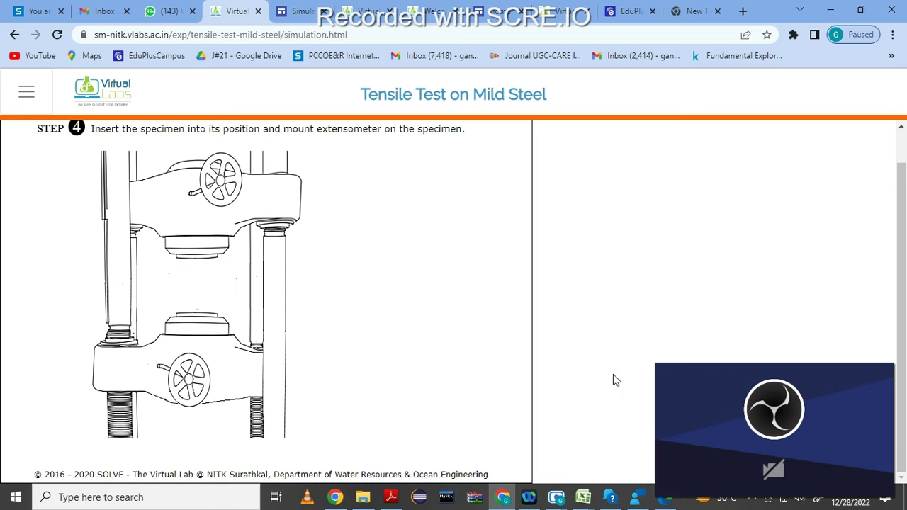
{"action": "scroll", "coordinate": [314, 307], "scroll_direction": "up", "scroll_amount": 1}
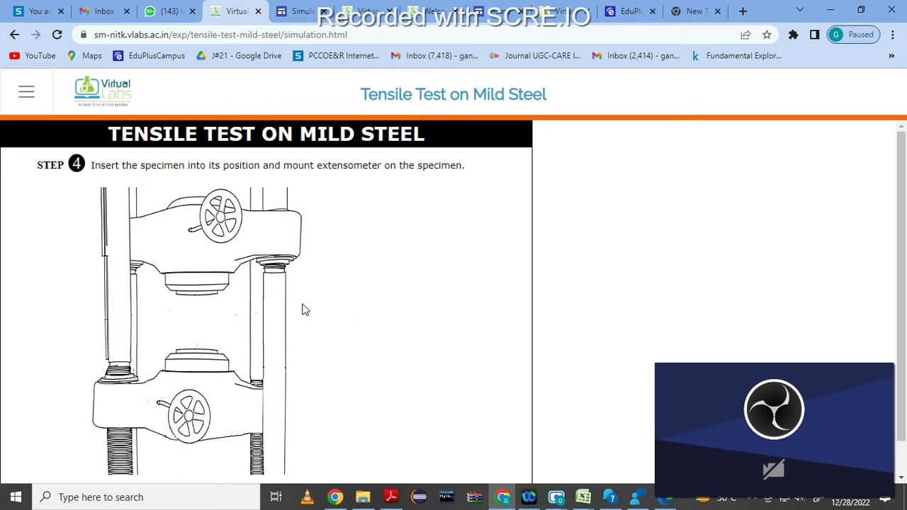
{"action": "scroll", "coordinate": [302, 310], "scroll_direction": "down", "scroll_amount": 1}
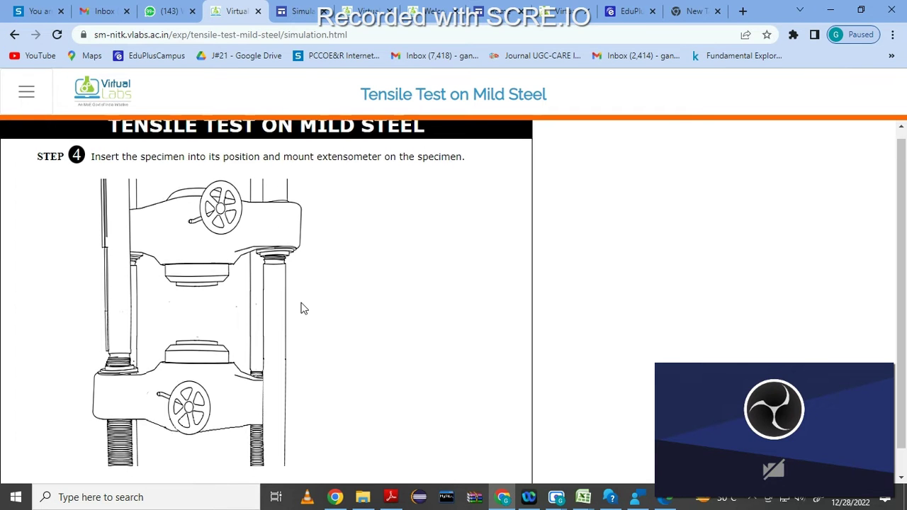
Adjust the lower crosshead and insert the specimen between the grips so that the extensometer is mounted on it
{"action": "left_click", "coordinate": [190, 385]}
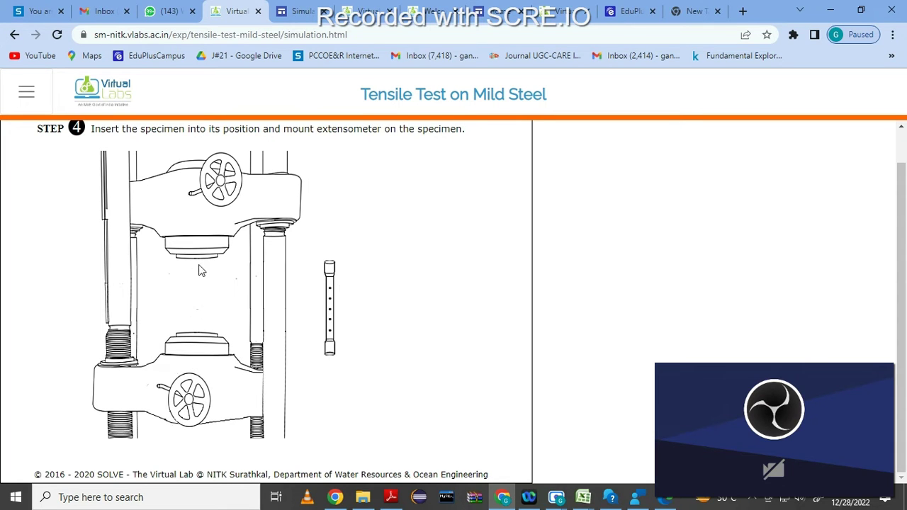
{"action": "left_click_drag", "start_coordinate": [326, 305], "coordinate": [198, 305]}
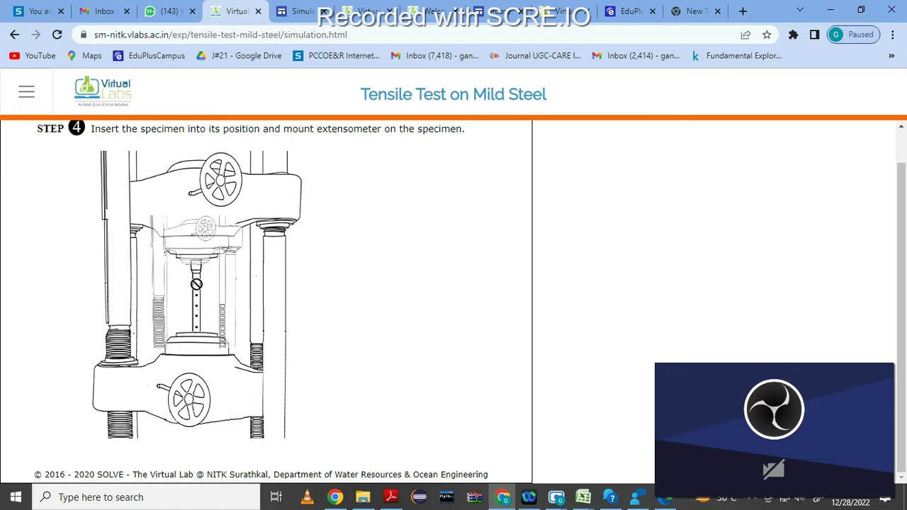
{"action": "left_click", "coordinate": [188, 398]}
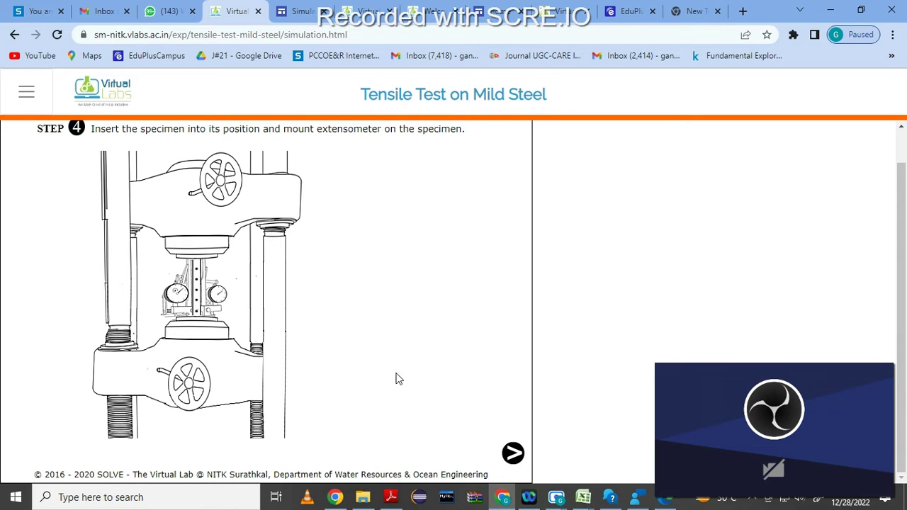
Advance to step 5 and adjust extensometer dials A and B to zero
{"action": "left_click", "coordinate": [513, 455]}
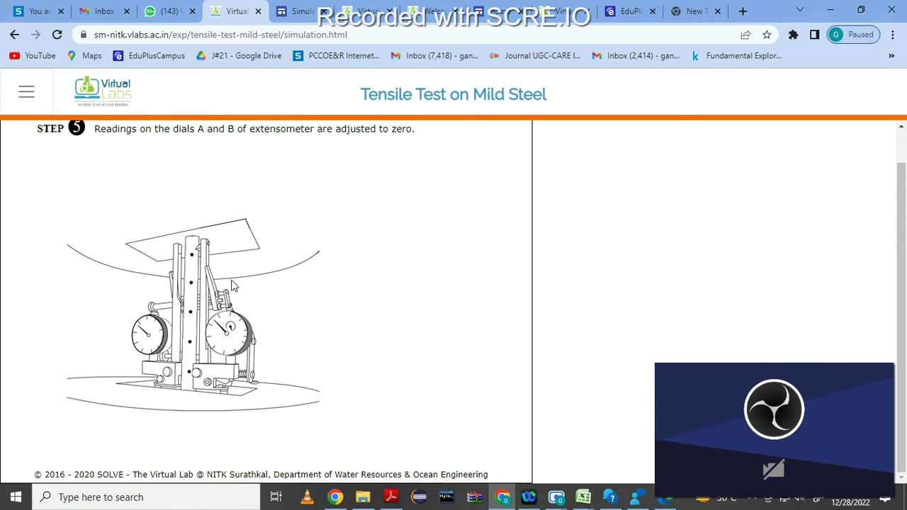
{"action": "left_click", "coordinate": [160, 322]}
{"action": "left_click", "coordinate": [234, 316]}
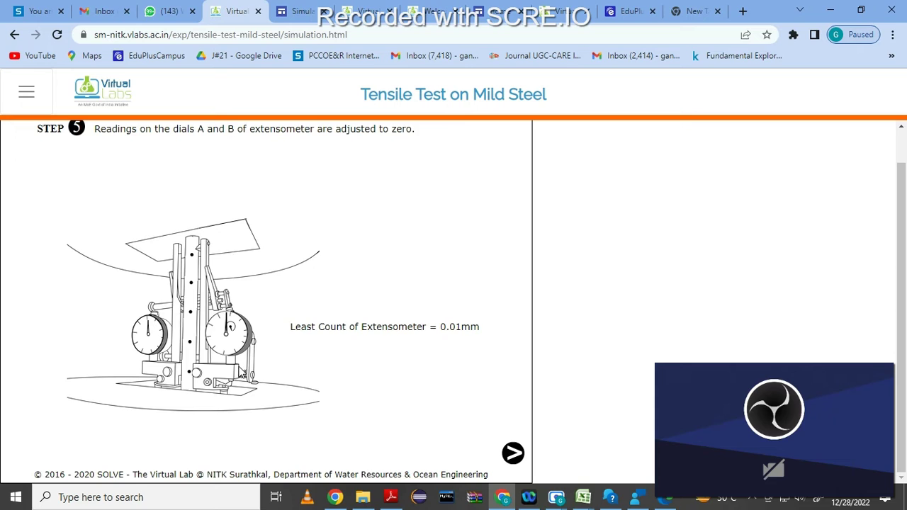
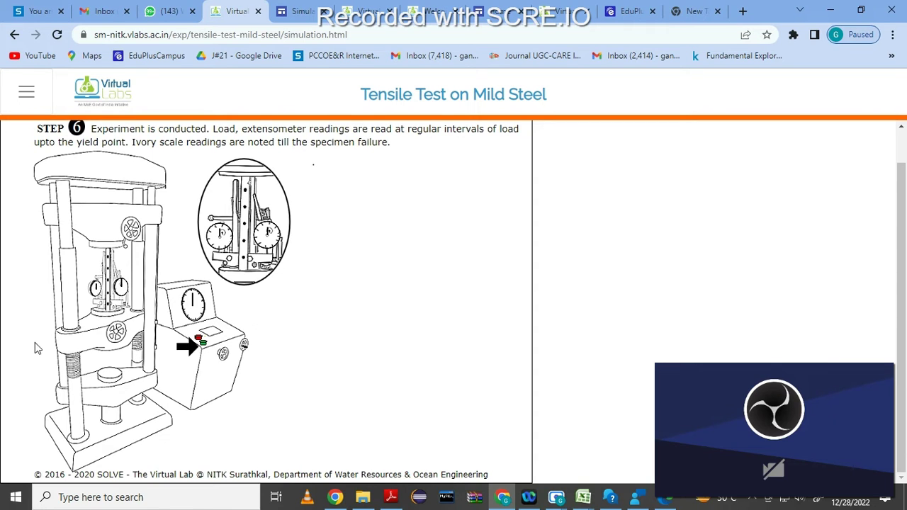
Start the machine in step 6 to load the specimen to failure, and look through the recorded load, extensometer and ivory scale readings
{"action": "left_click", "coordinate": [203, 345]}
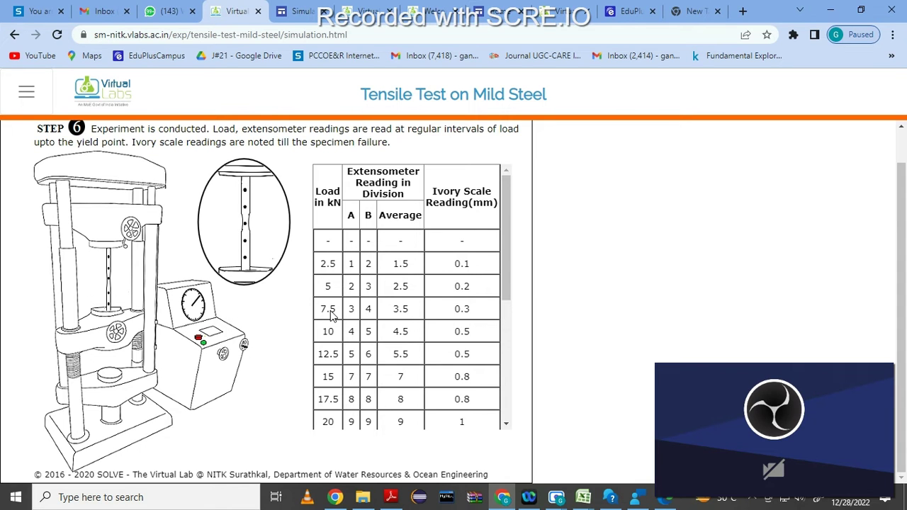
{"action": "scroll", "coordinate": [331, 315], "scroll_direction": "down", "scroll_amount": 2}
{"action": "scroll", "coordinate": [331, 316], "scroll_direction": "up", "scroll_amount": 2}
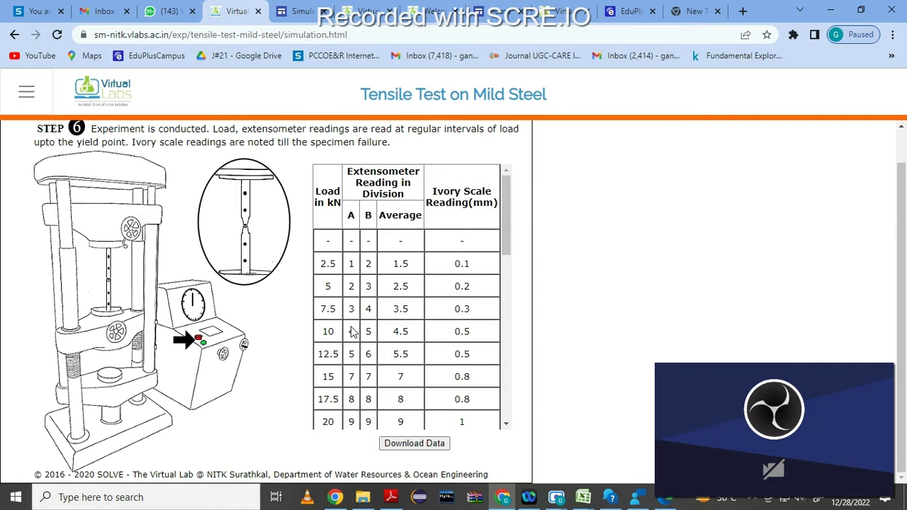
Look through the step 6 load, extensometer and ivory scale readings, and download the data, dismissing the downloads bar
{"action": "scroll", "coordinate": [353, 332], "scroll_direction": "down", "scroll_amount": 3}
{"action": "scroll", "coordinate": [350, 260], "scroll_direction": "up", "scroll_amount": 4}
{"action": "scroll", "coordinate": [330, 282], "scroll_direction": "down", "scroll_amount": 3}
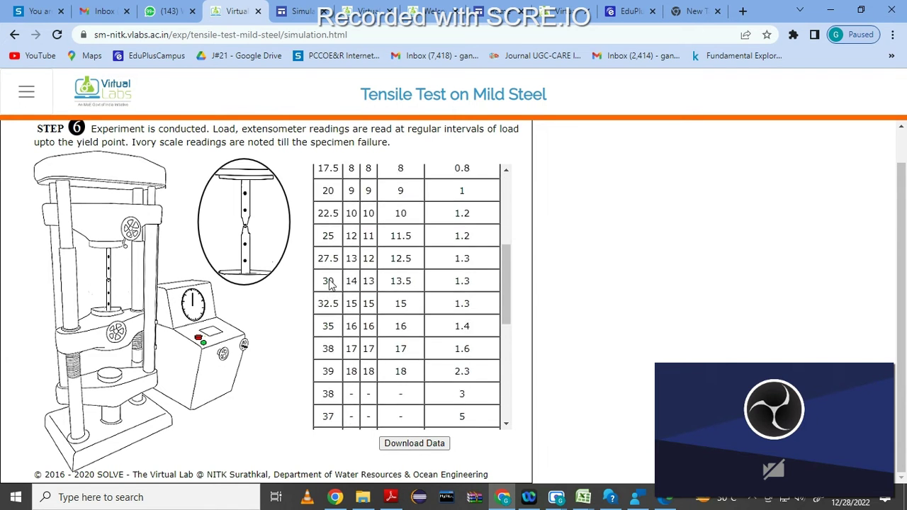
{"action": "scroll", "coordinate": [330, 282], "scroll_direction": "down", "scroll_amount": 5}
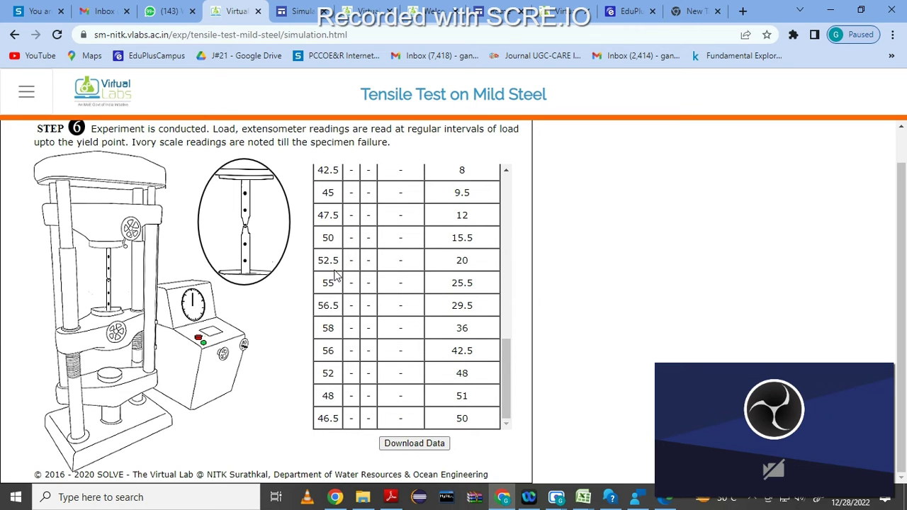
{"action": "scroll", "coordinate": [406, 376], "scroll_direction": "up", "scroll_amount": 8}
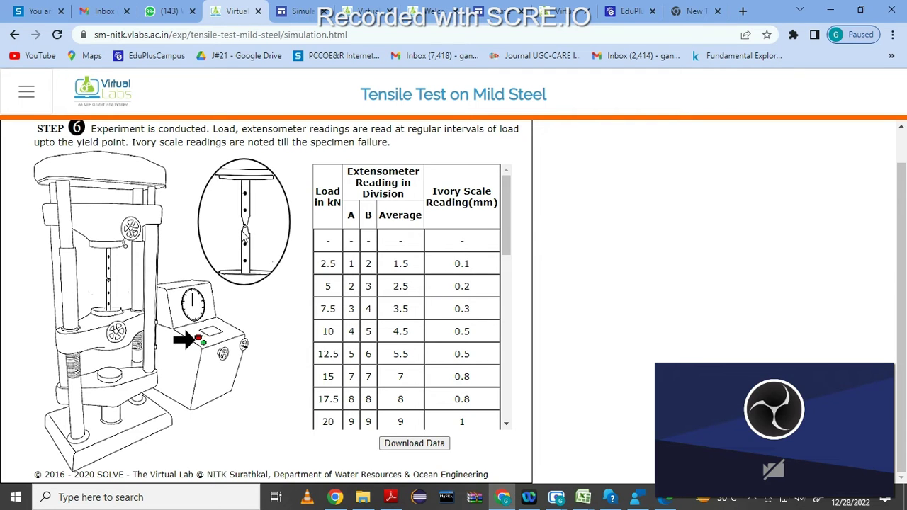
{"action": "left_click", "coordinate": [414, 444]}
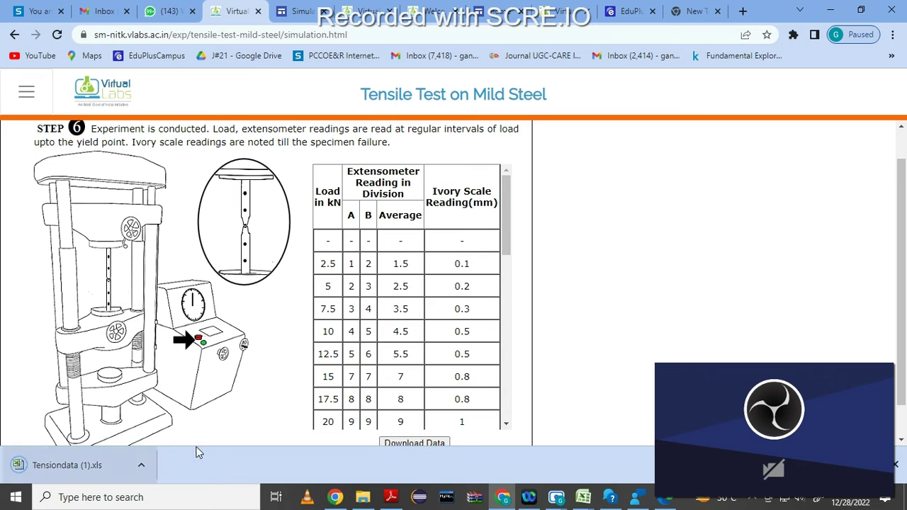
{"action": "left_click", "coordinate": [895, 466]}
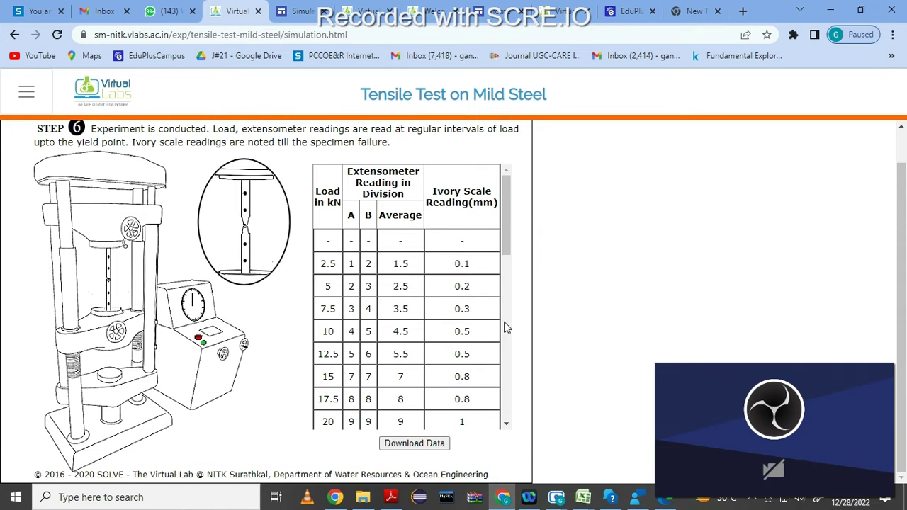
Stop the machine and look through the data table behind step 7's Load Vs Ivory Scale Reading graph
{"action": "left_click", "coordinate": [200, 339]}
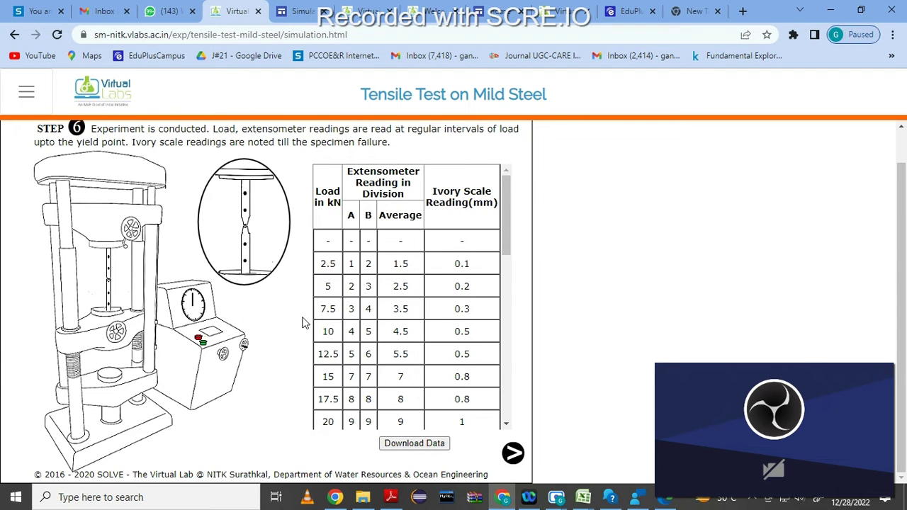
{"action": "left_click", "coordinate": [513, 457]}
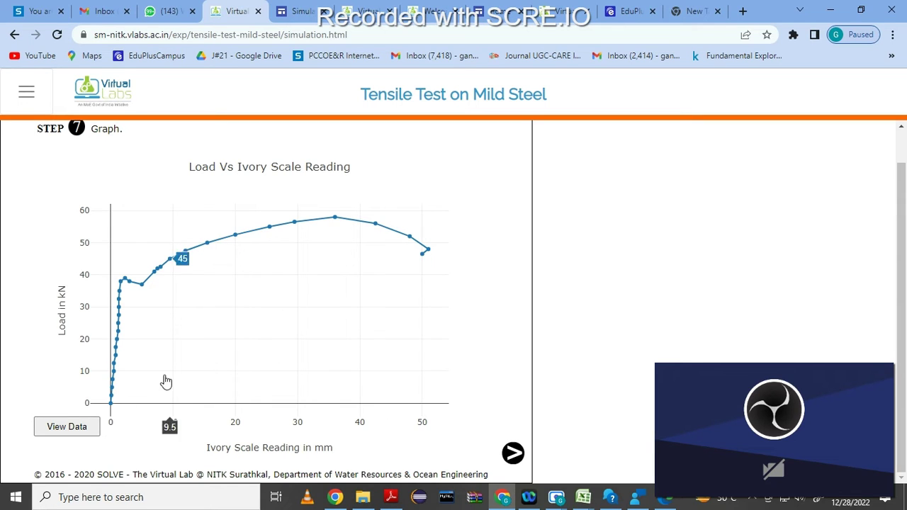
{"action": "left_click", "coordinate": [68, 428]}
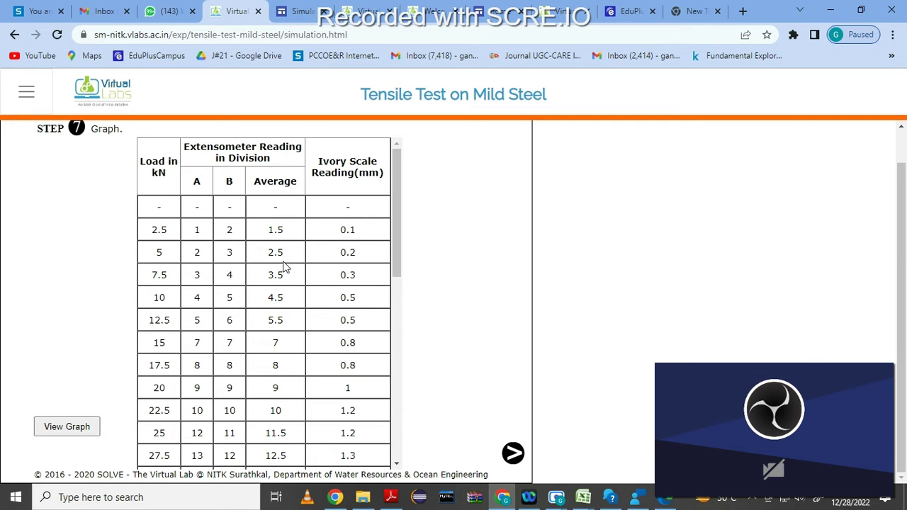
{"action": "scroll", "coordinate": [278, 247], "scroll_direction": "down", "scroll_amount": 6}
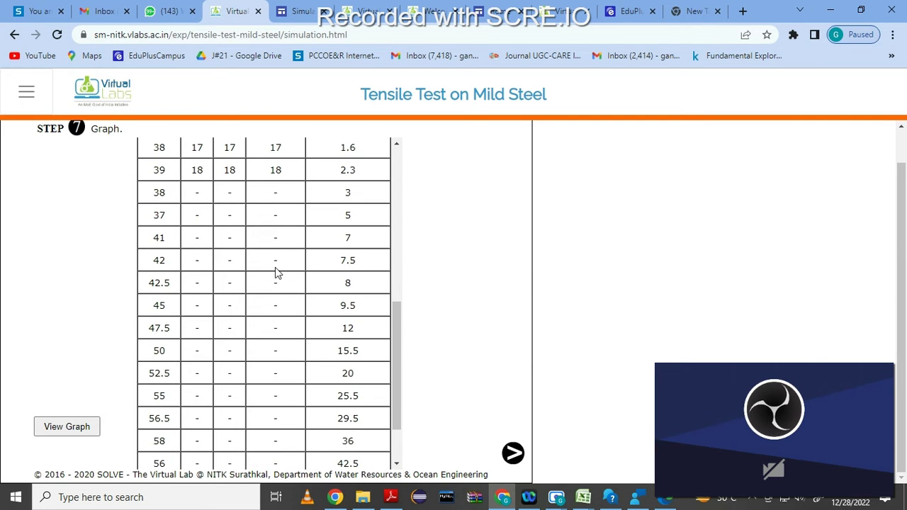
{"action": "scroll", "coordinate": [285, 290], "scroll_direction": "up", "scroll_amount": 10}
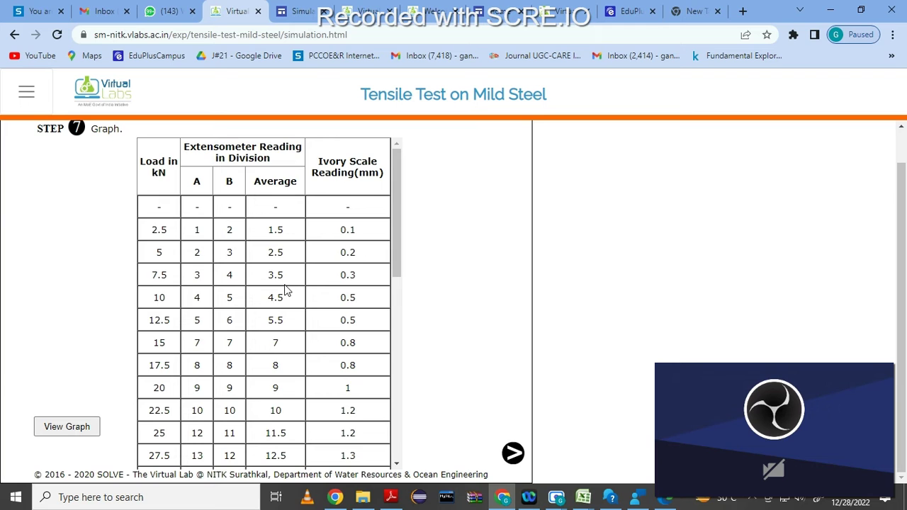
Advance to step 8's Load Vs Extensometer Reading graph and display its slope
{"action": "left_click", "coordinate": [513, 454]}
{"action": "mouse_move", "coordinate": [305, 302]}
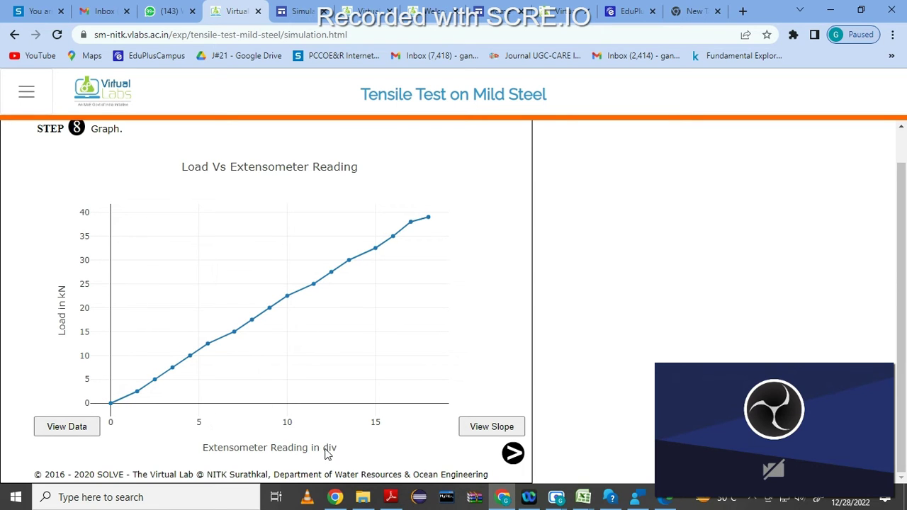
{"action": "left_click", "coordinate": [484, 433]}
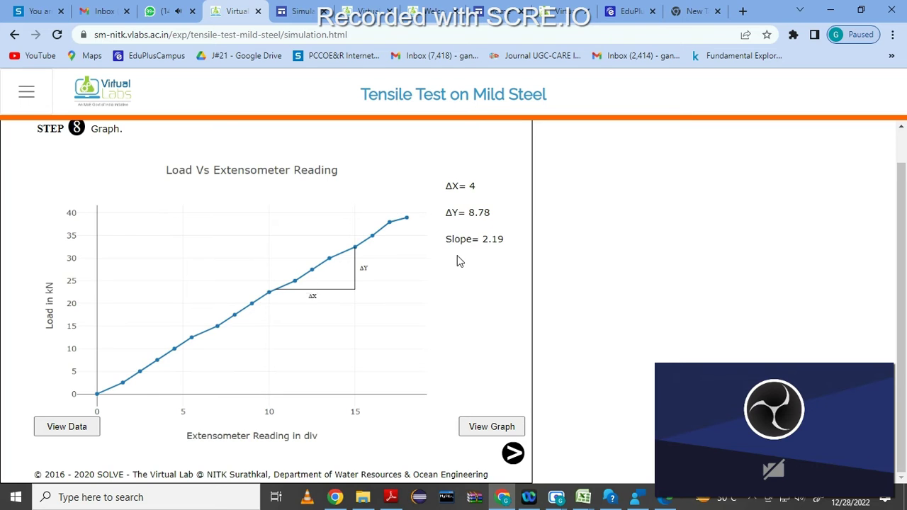
Advance to step 9, join the two broken specimen pieces, and measure the final diameter at the neck
{"action": "left_click", "coordinate": [513, 454]}
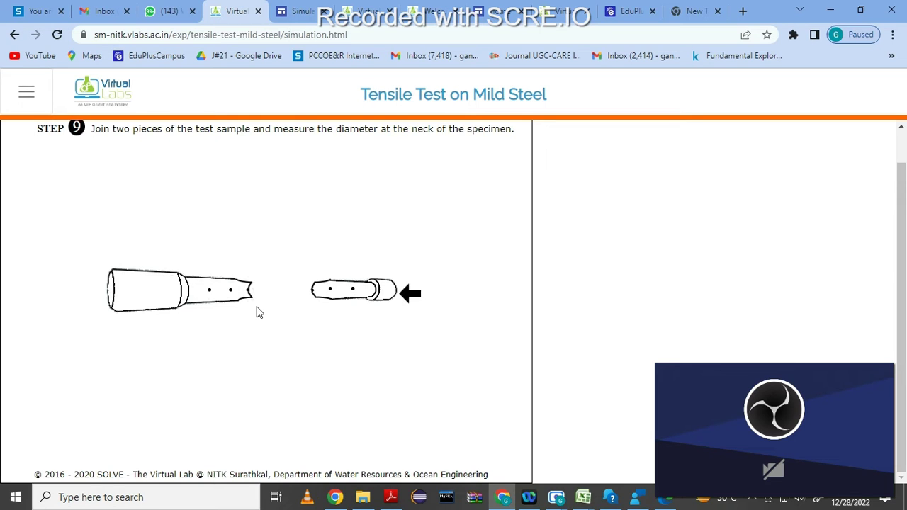
{"action": "left_click", "coordinate": [377, 294]}
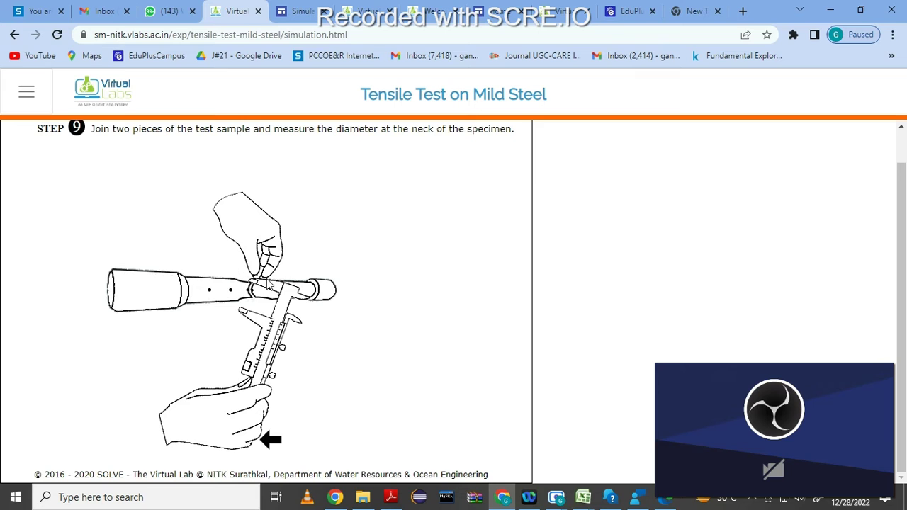
{"action": "left_click", "coordinate": [262, 447]}
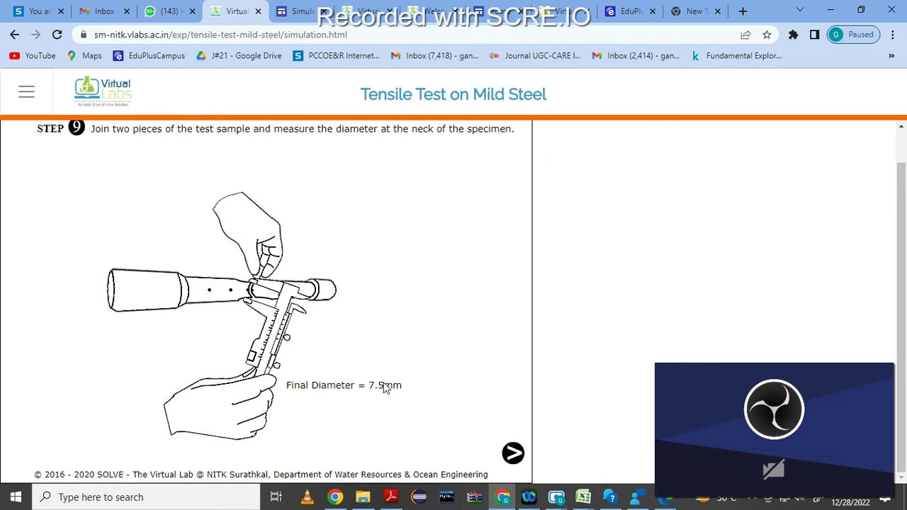
Measure the final length between the three punch marks in step 10, and advance to step 11's calculations
{"action": "left_click", "coordinate": [513, 454]}
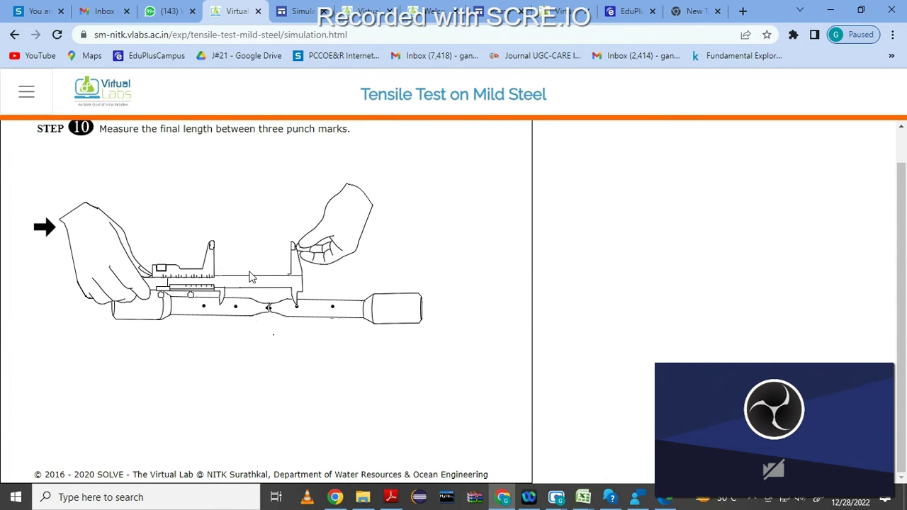
{"action": "left_click", "coordinate": [69, 236]}
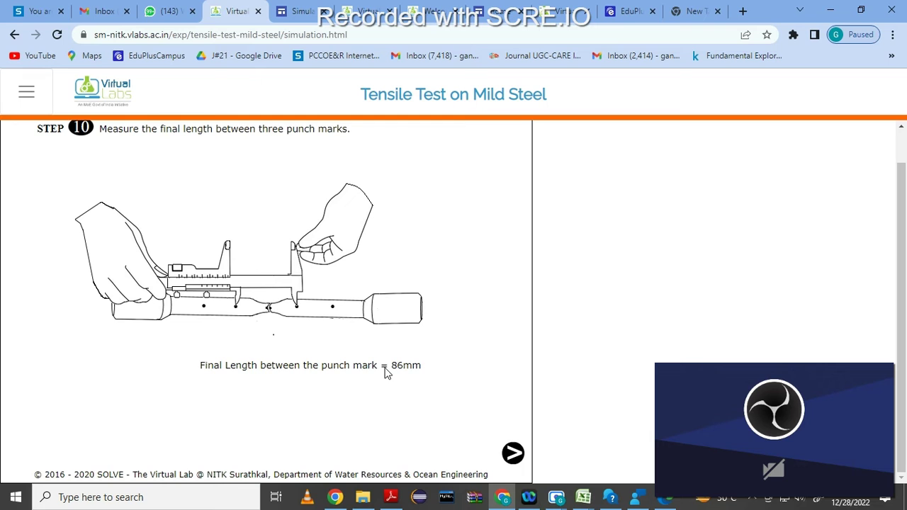
{"action": "left_click", "coordinate": [513, 454]}
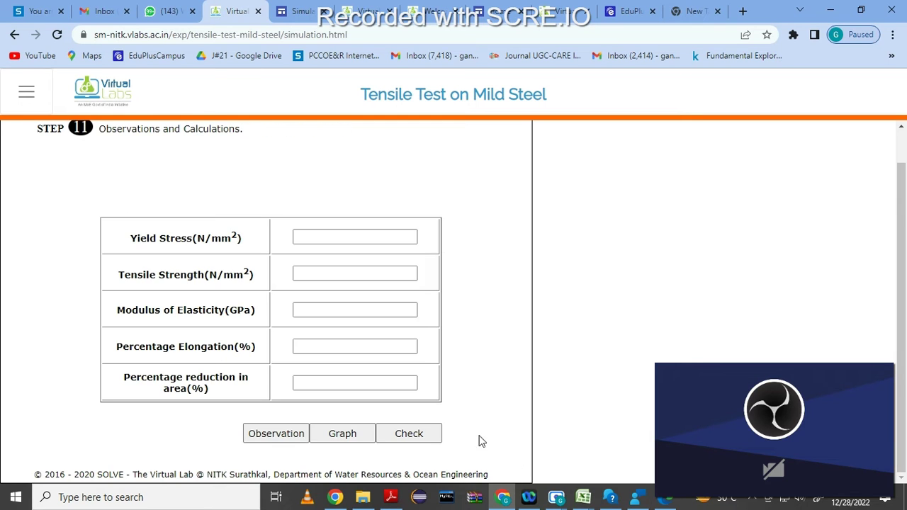
Enter a yield stress of 306.2 N/mm² and a tensile strength of 460.9 N/mm² in the calculations
{"action": "left_click", "coordinate": [311, 241]}
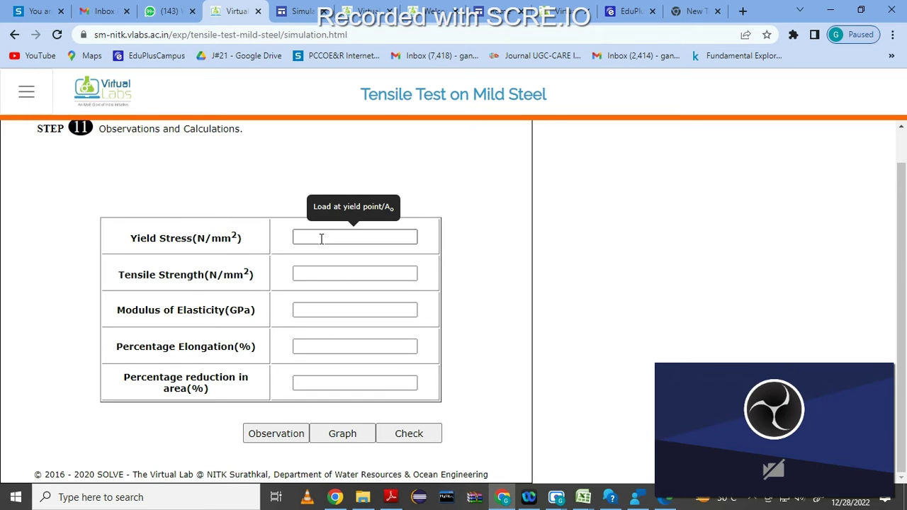
{"action": "left_click", "coordinate": [320, 239]}
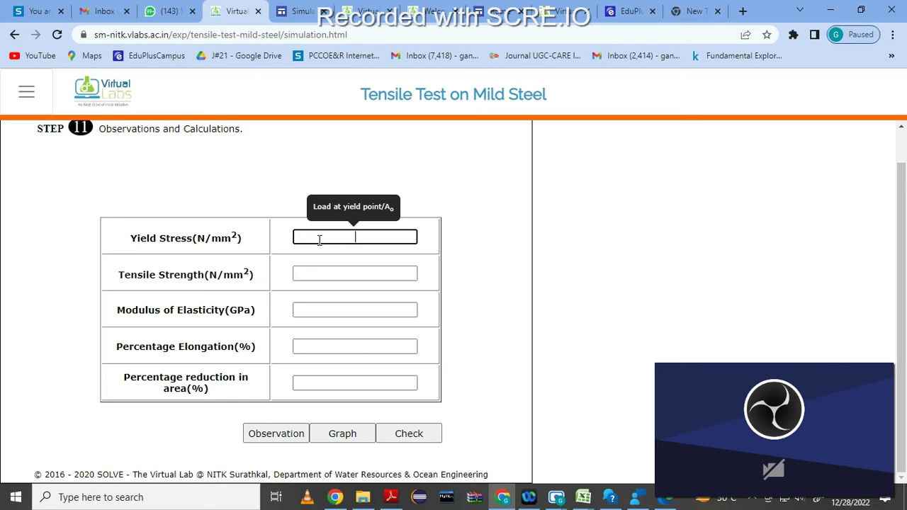
{"action": "type", "text": "306.2"}
{"action": "left_click", "coordinate": [334, 273]}
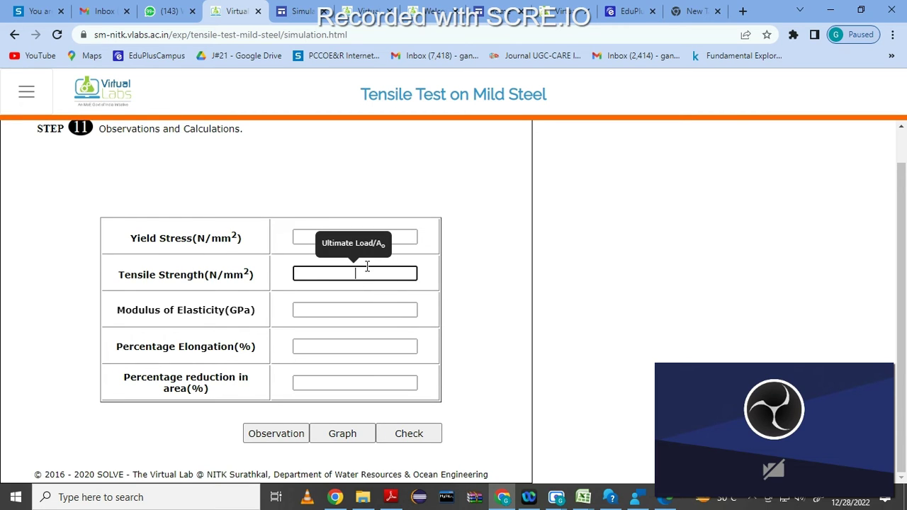
{"action": "type", "text": "460.9"}
Enter 211 GPa for the modulus of elasticity, 38% for the percentage elongation and 64.25% for the percentage reduction in area
{"action": "left_click", "coordinate": [333, 310]}
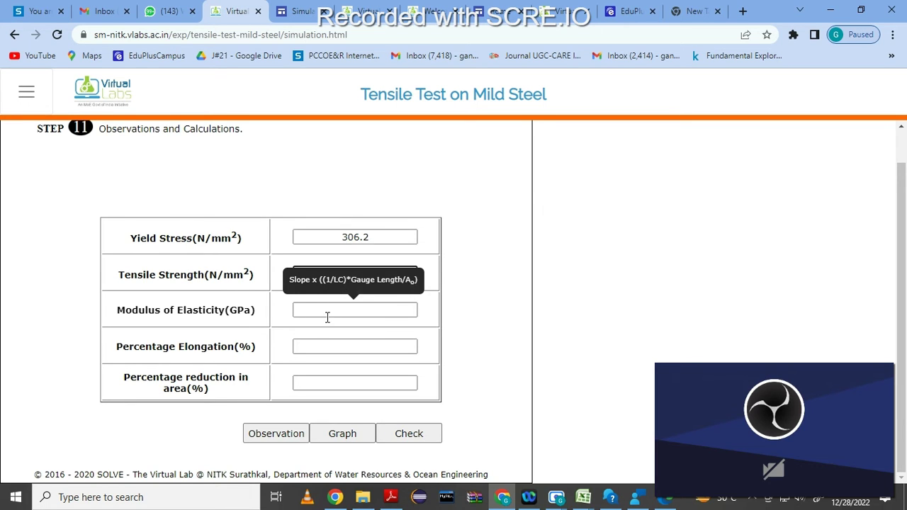
{"action": "left_click", "coordinate": [334, 310]}
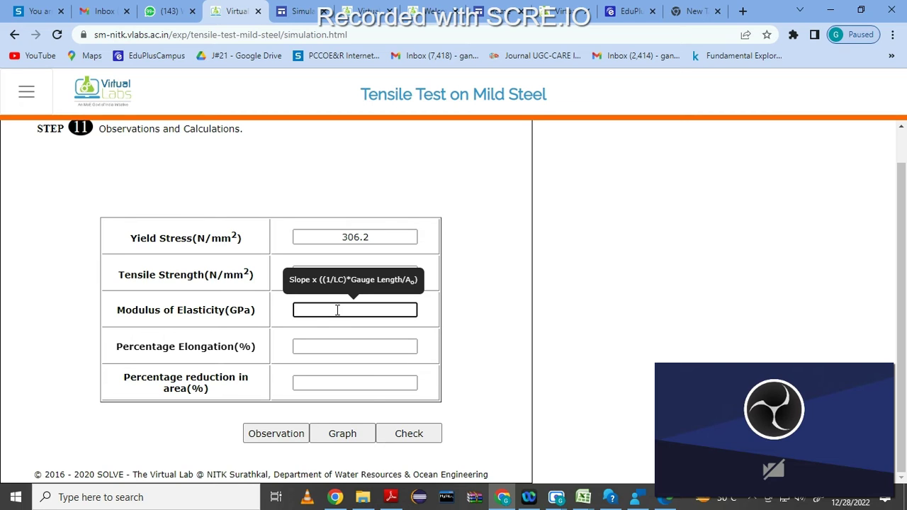
{"action": "type", "text": "211"}
{"action": "left_click", "coordinate": [336, 346]}
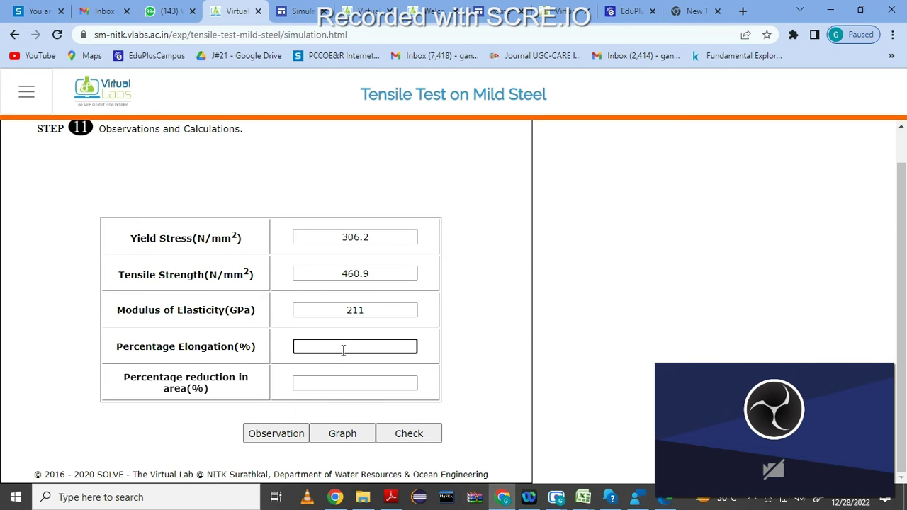
{"action": "type", "text": "38"}
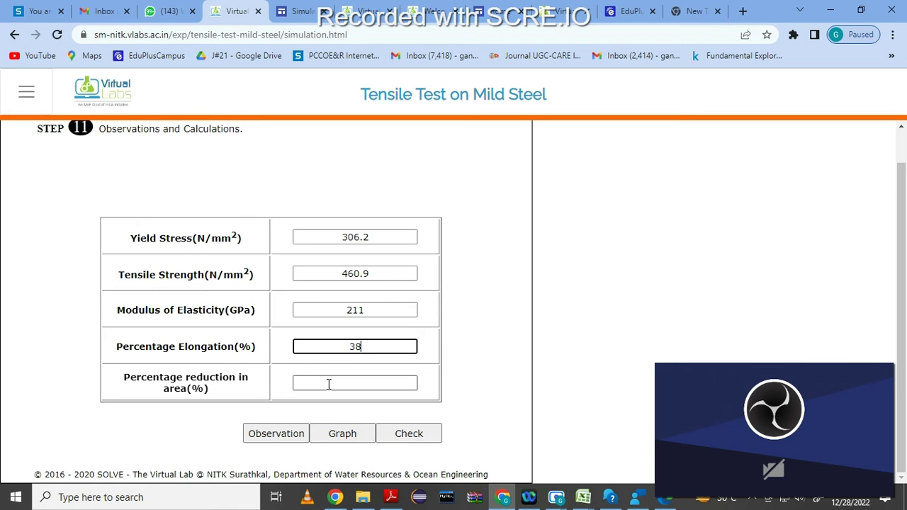
{"action": "left_click", "coordinate": [328, 383]}
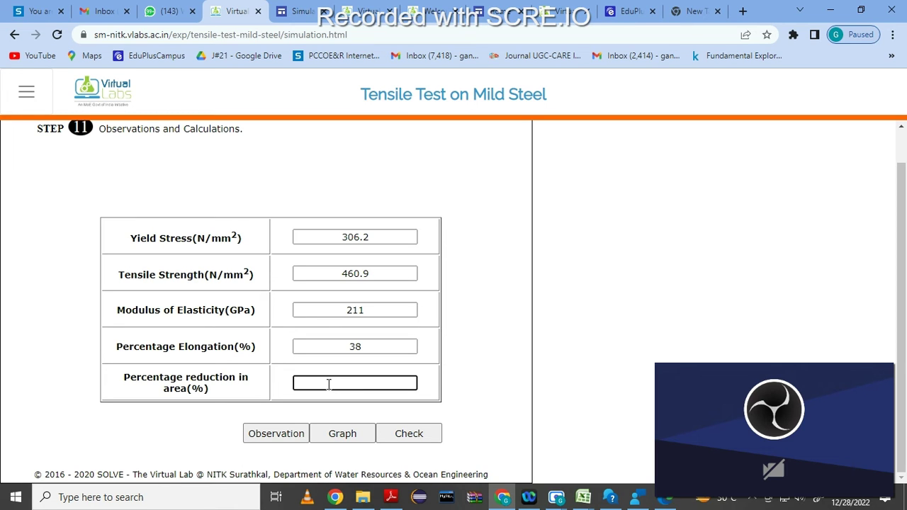
{"action": "type", "text": "64.25"}
Review the observation table and the yield and ultimate points on the load graph, and return to the calculations
{"action": "left_click", "coordinate": [276, 433]}
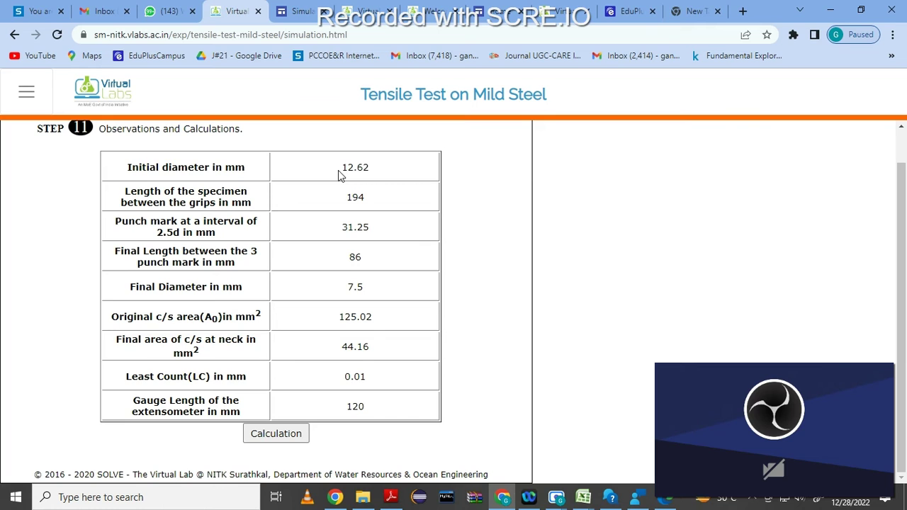
{"action": "left_click", "coordinate": [280, 434]}
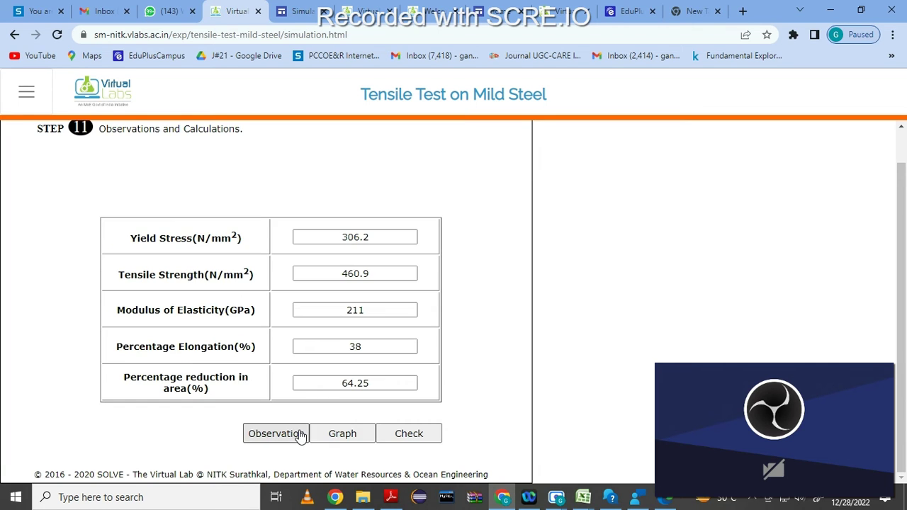
{"action": "left_click", "coordinate": [350, 436]}
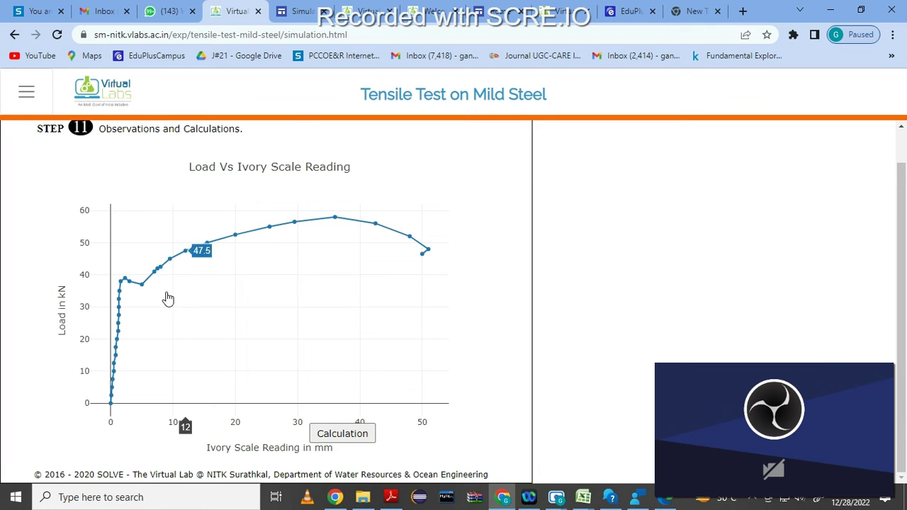
{"action": "mouse_move", "coordinate": [126, 282]}
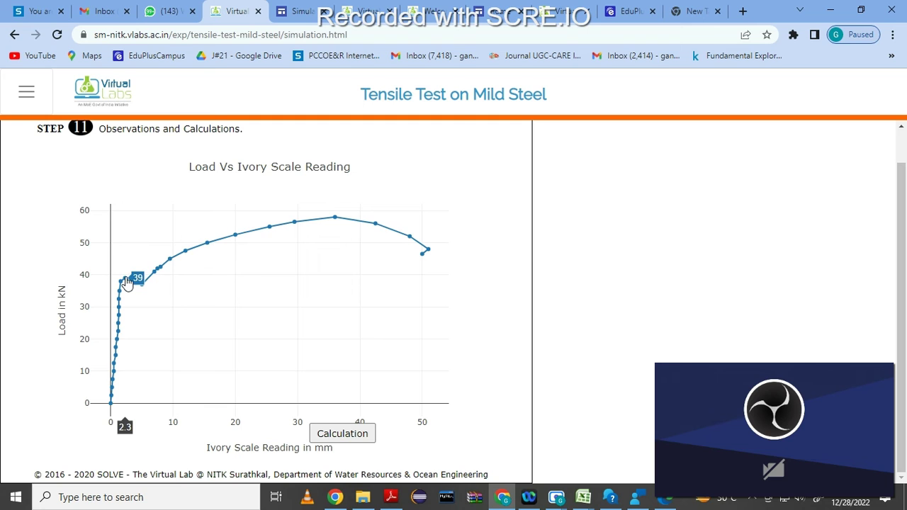
{"action": "mouse_move", "coordinate": [336, 219]}
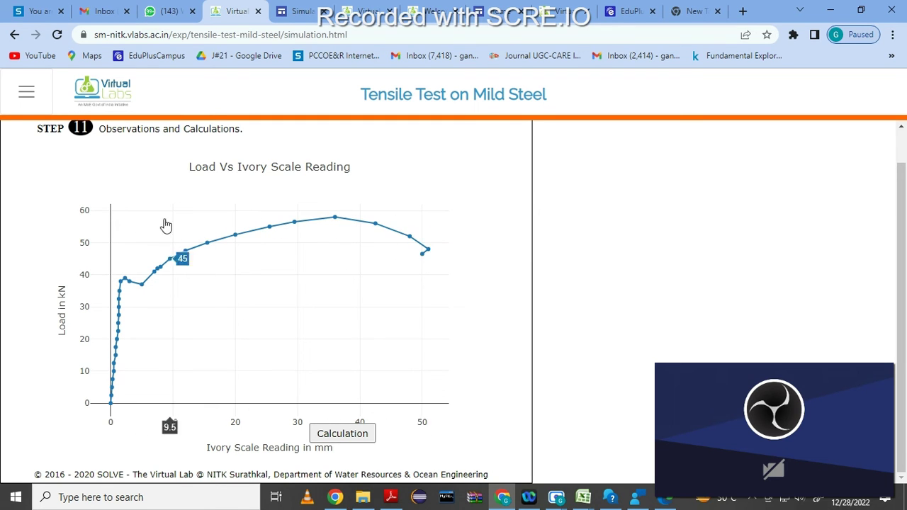
{"action": "left_click", "coordinate": [346, 435]}
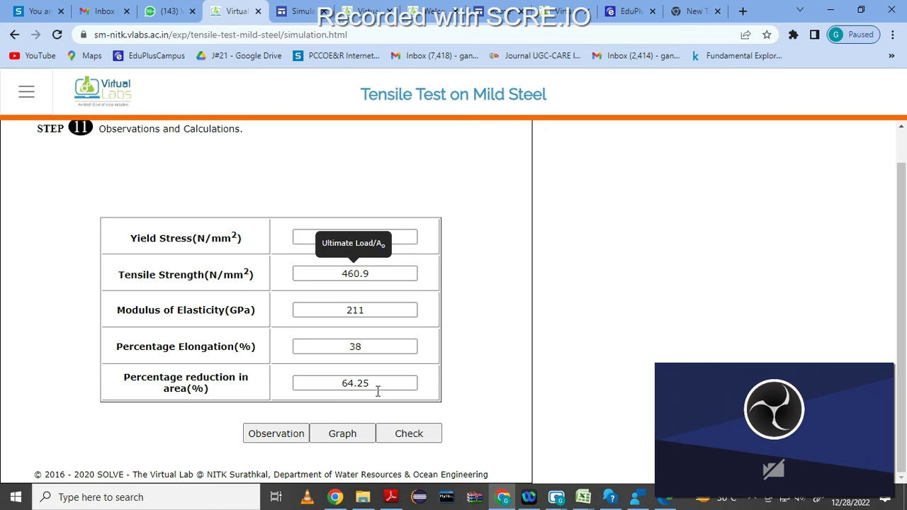
Check the entered results against the actual values, and switch to the other Tensile Test simulation tab to view its result table
{"action": "left_click", "coordinate": [411, 435]}
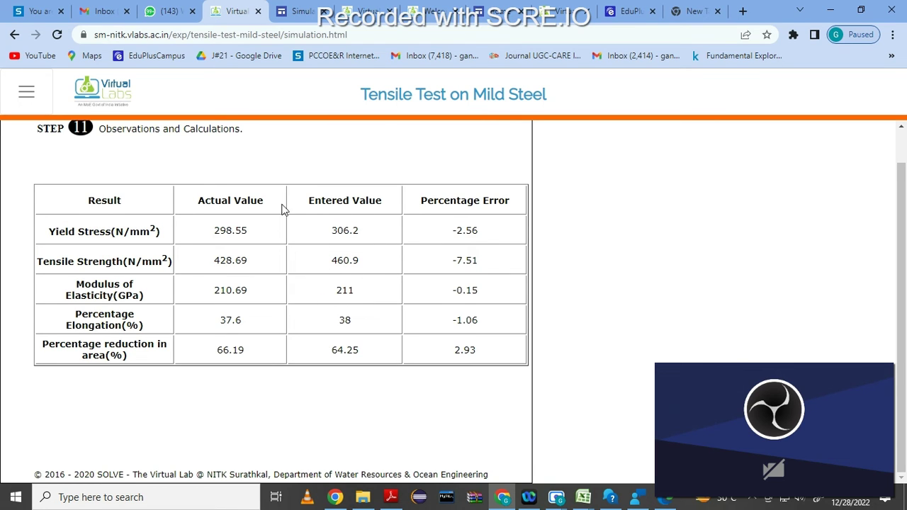
{"action": "scroll", "coordinate": [279, 419], "scroll_direction": "up", "scroll_amount": 1}
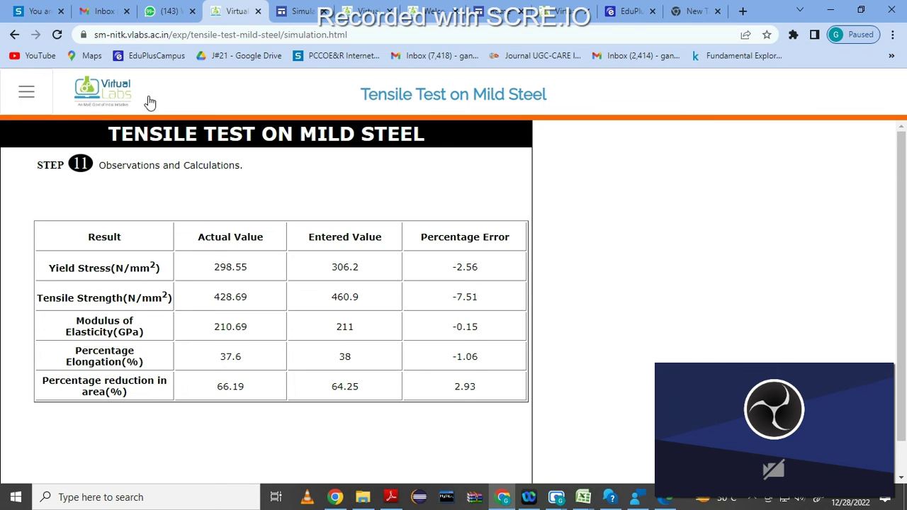
{"action": "left_click", "coordinate": [368, 14]}
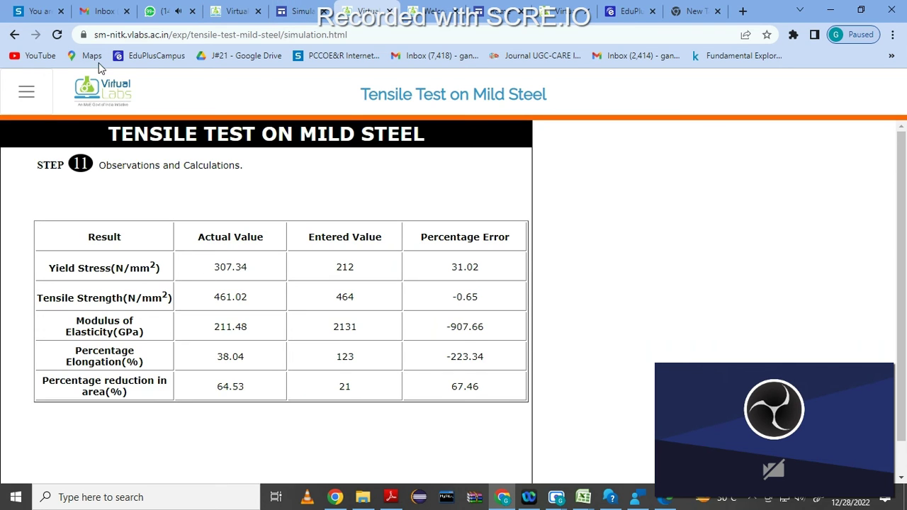
Return to the Tensile Test tab with the entered results and go back to the Strength of Materials Lab list of experiments
{"action": "left_click", "coordinate": [243, 17]}
{"action": "left_click", "coordinate": [26, 93]}
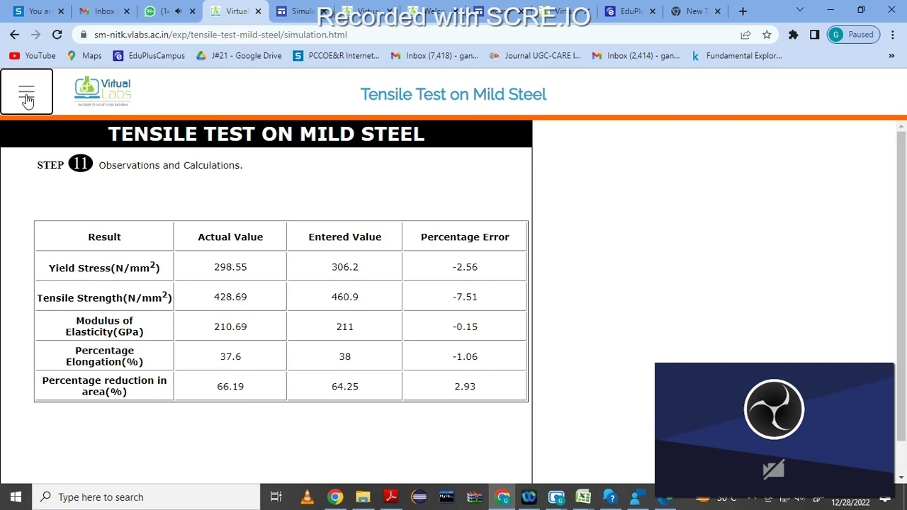
{"action": "left_click", "coordinate": [14, 34]}
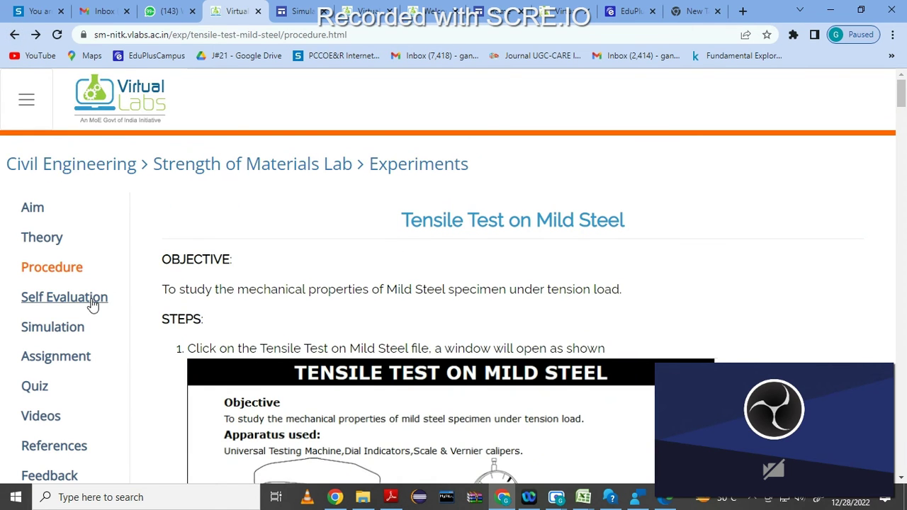
{"action": "left_click", "coordinate": [13, 35]}
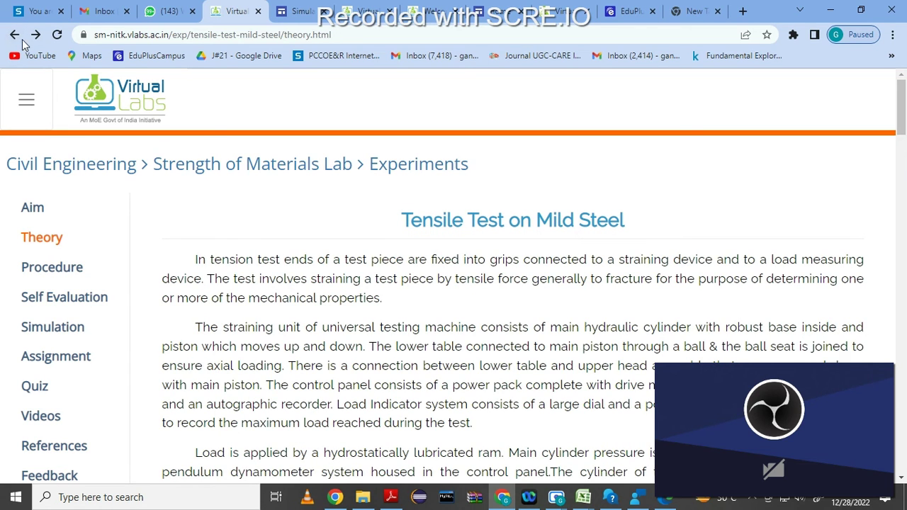
{"action": "left_click", "coordinate": [14, 35]}
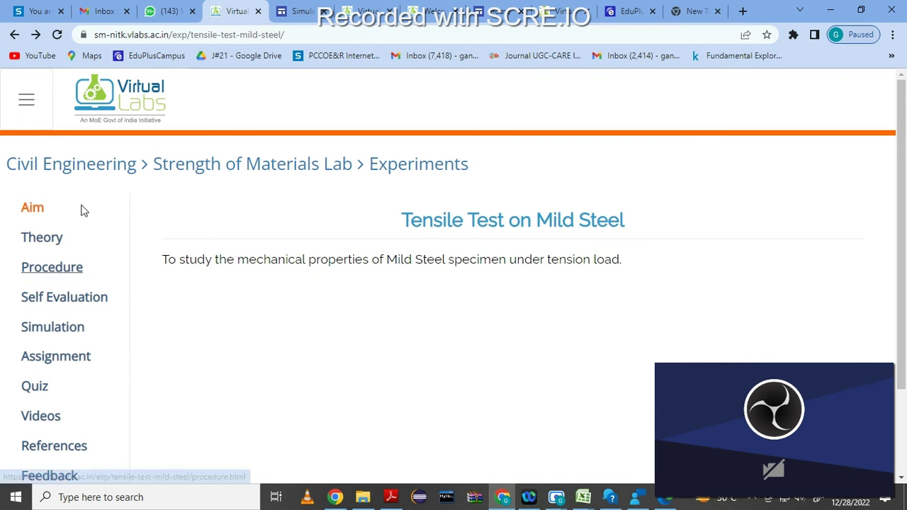
{"action": "left_click", "coordinate": [14, 35]}
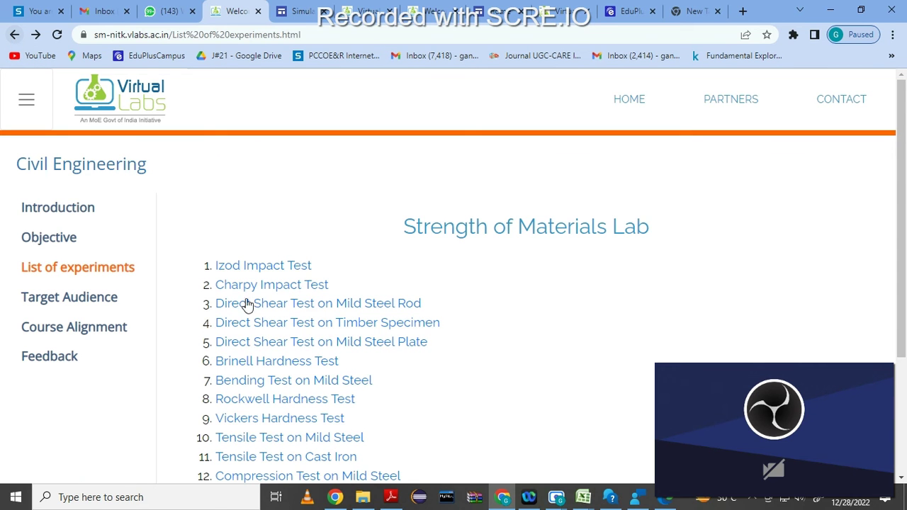
Open the Direct Shear Test on Mild Steel Rod experiment and load its simulation
{"action": "scroll", "coordinate": [347, 319], "scroll_direction": "down", "scroll_amount": 1}
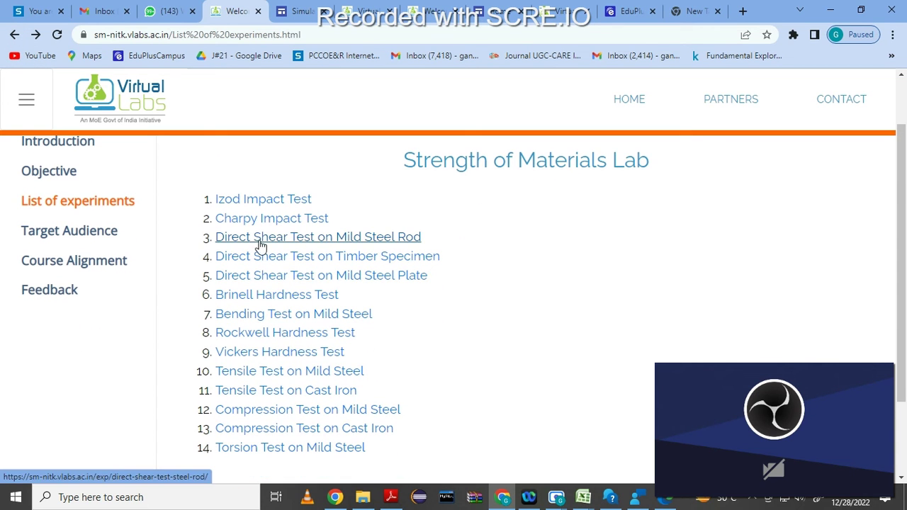
{"action": "left_click", "coordinate": [296, 244]}
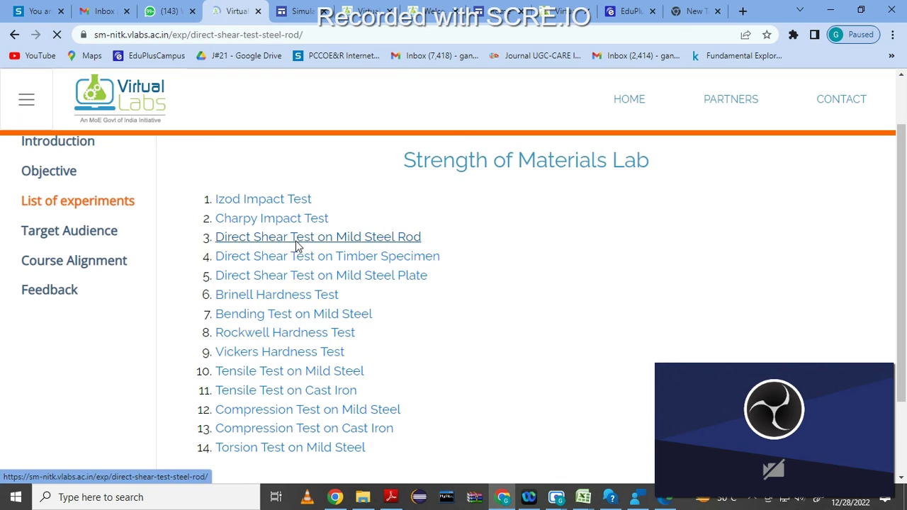
{"action": "scroll", "coordinate": [545, 384], "scroll_direction": "down", "scroll_amount": 2}
{"action": "scroll", "coordinate": [529, 383], "scroll_direction": "up", "scroll_amount": 2}
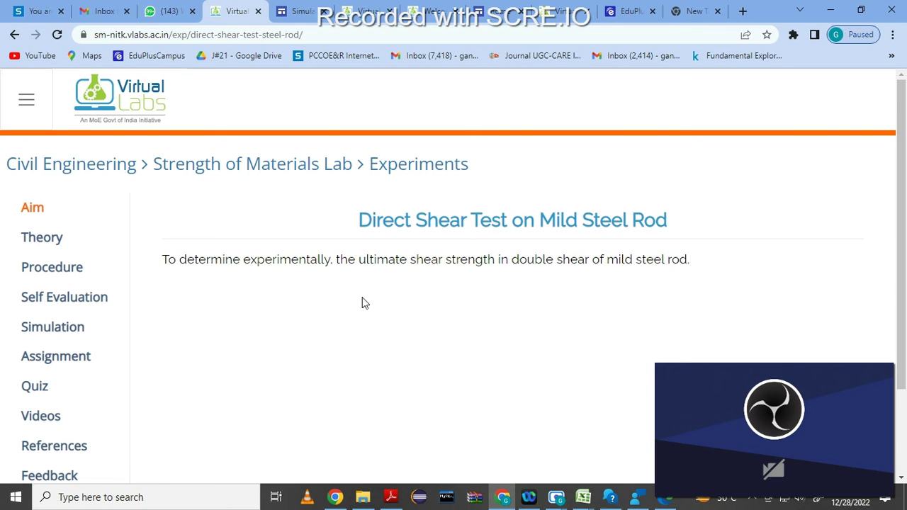
{"action": "left_click", "coordinate": [63, 329]}
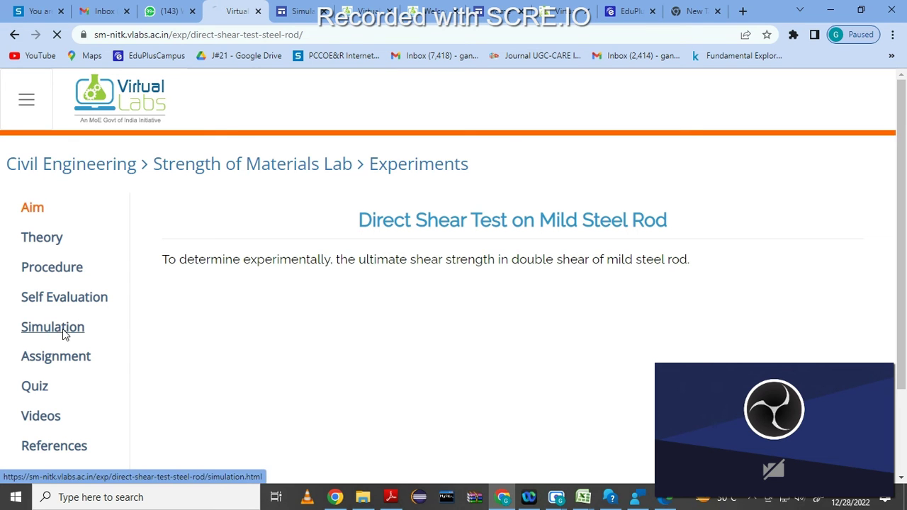
Start the shear test simulation and measure the mild steel rod's diameter with the vernier calipers
{"action": "scroll", "coordinate": [266, 300], "scroll_direction": "down", "scroll_amount": 1}
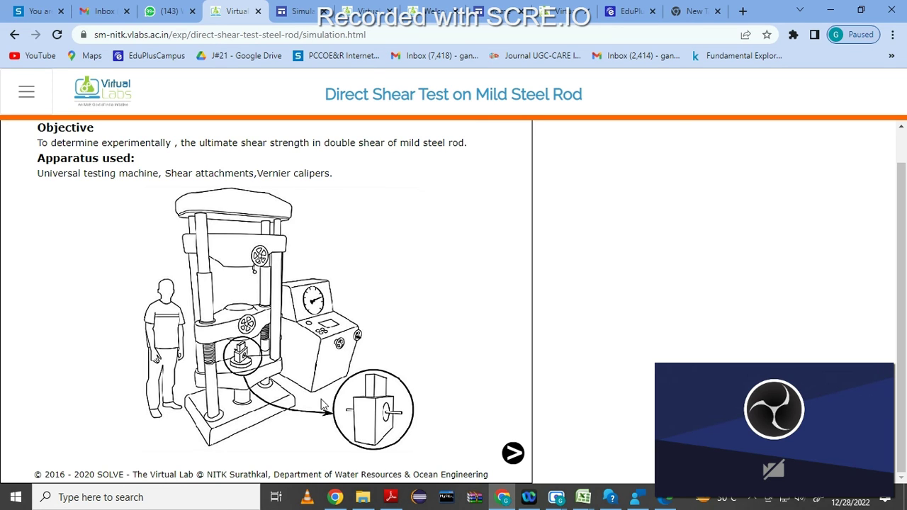
{"action": "left_click", "coordinate": [513, 456]}
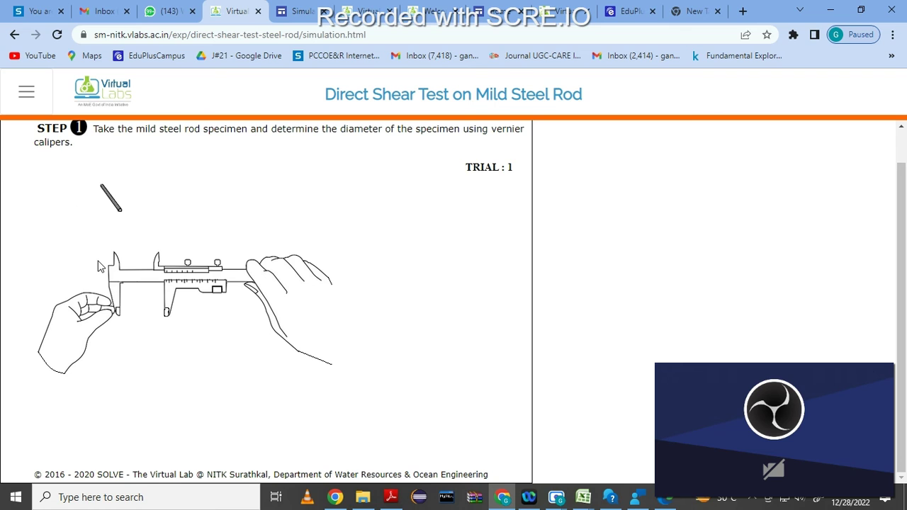
{"action": "left_click", "coordinate": [112, 201]}
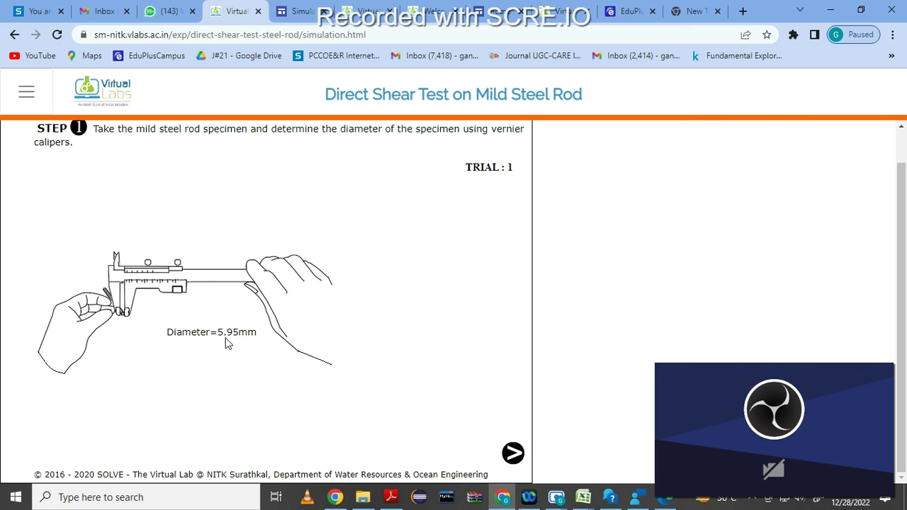
Proceed to step 2 and place the rod in the shear attachment mounted in the Universal Testing Machine
{"action": "left_click", "coordinate": [516, 456]}
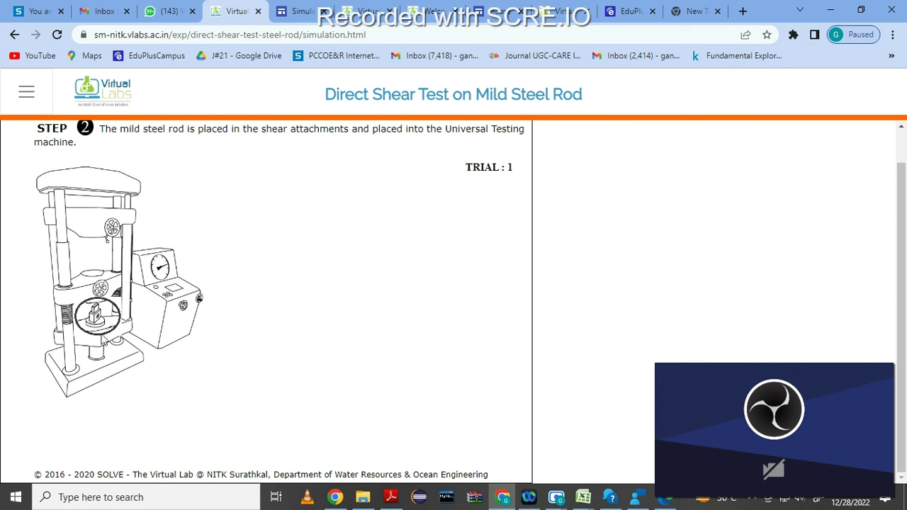
{"action": "left_click", "coordinate": [101, 336]}
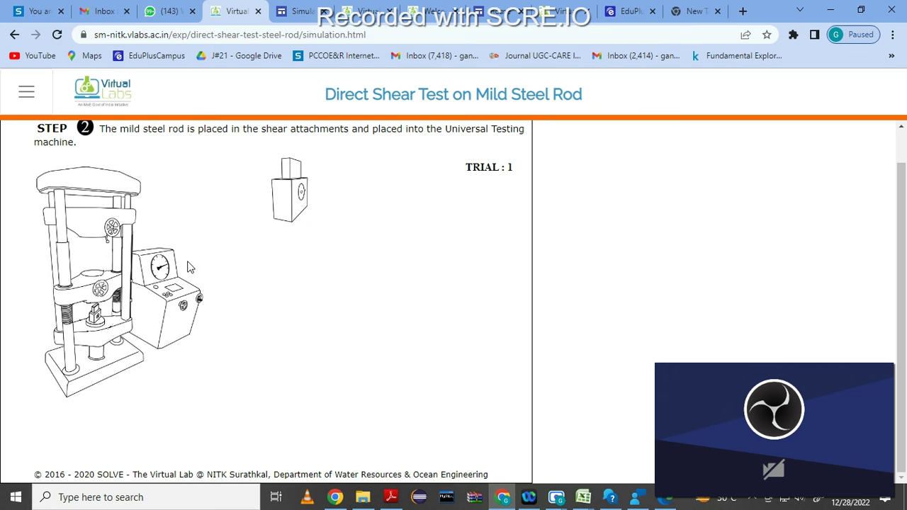
{"action": "left_click", "coordinate": [299, 193]}
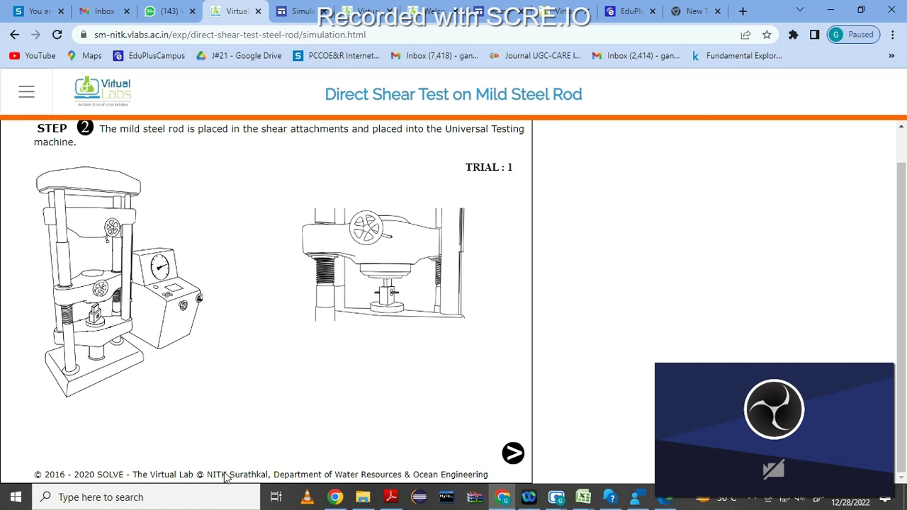
Run the testing machine until the rod fractures, switch it off, and proceed to the double shear strength calculation
{"action": "left_click", "coordinate": [515, 457]}
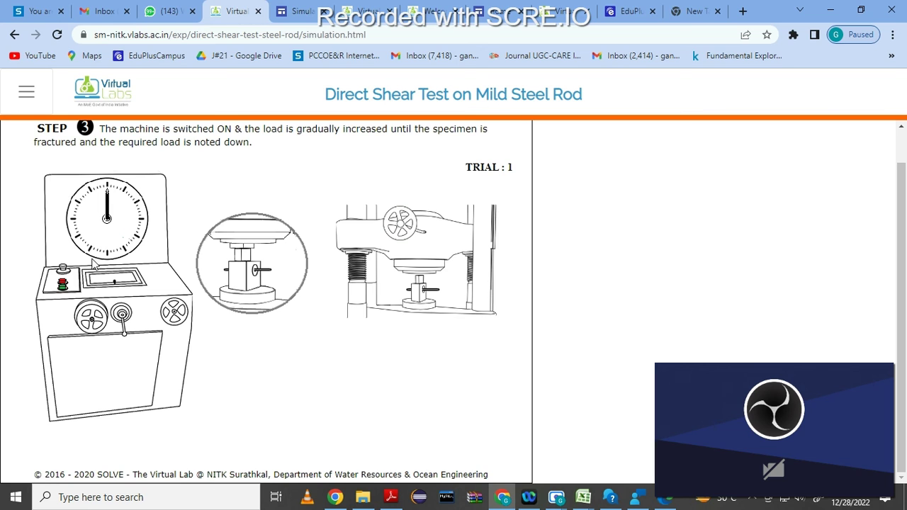
{"action": "left_click", "coordinate": [63, 290]}
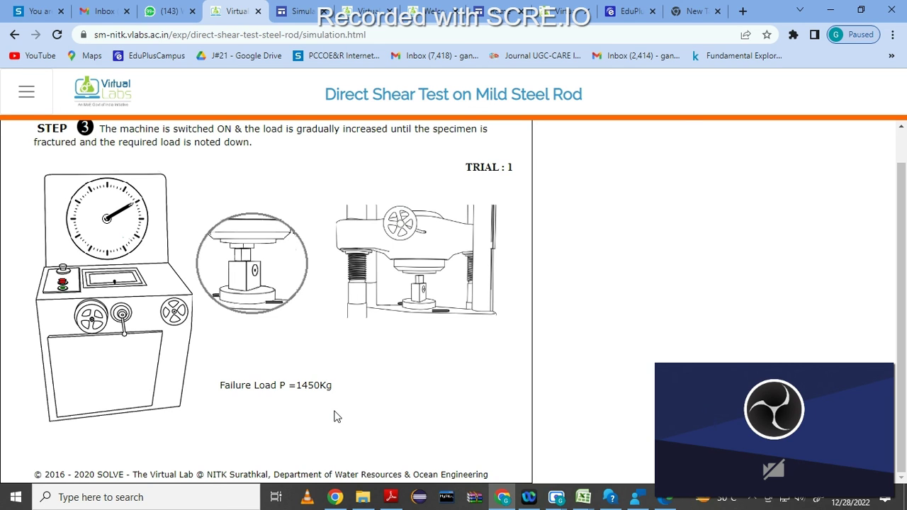
{"action": "left_click", "coordinate": [63, 284]}
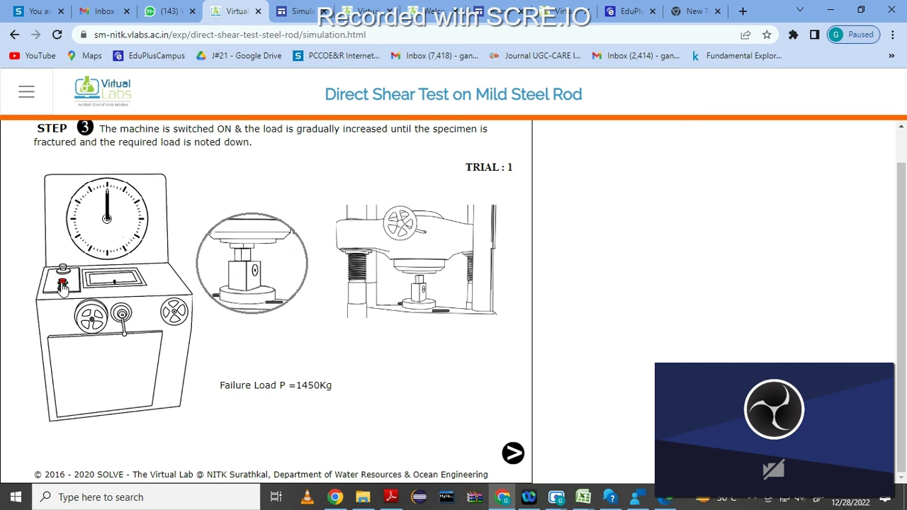
{"action": "left_click", "coordinate": [512, 455]}
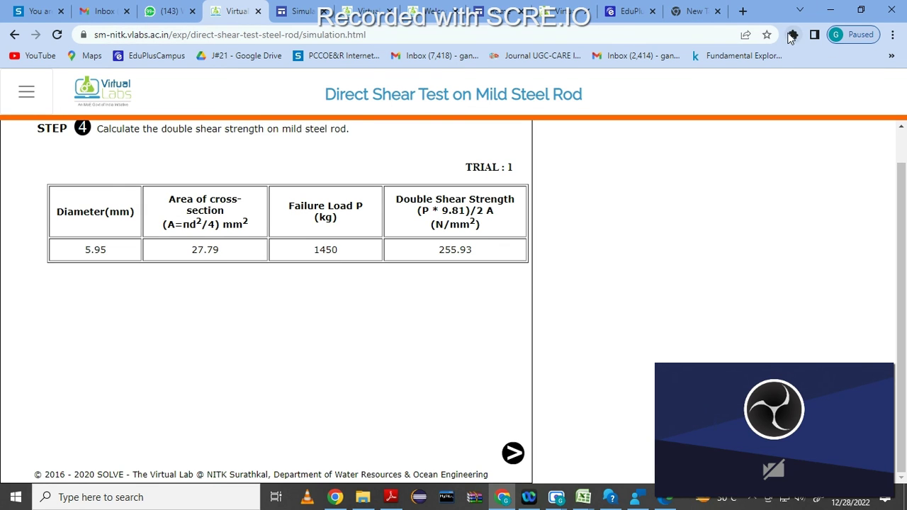
{"action": "mouse_move", "coordinate": [556, 496]}
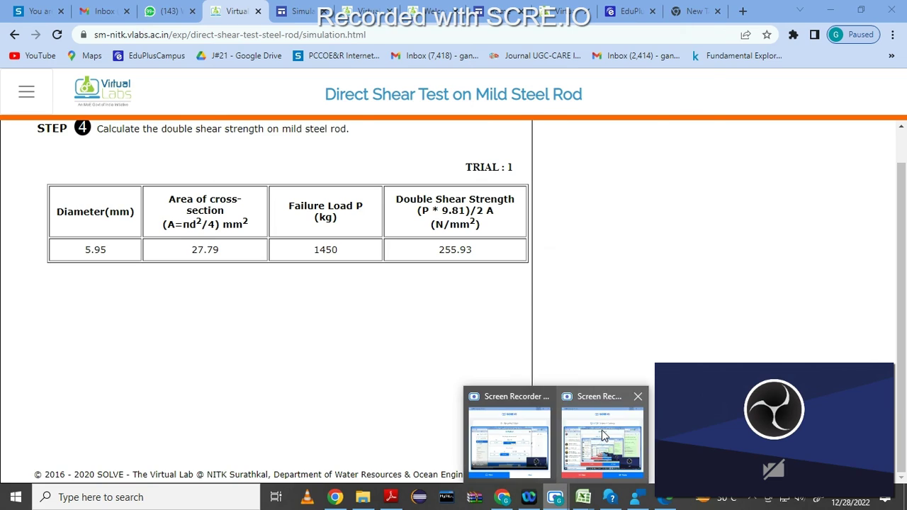